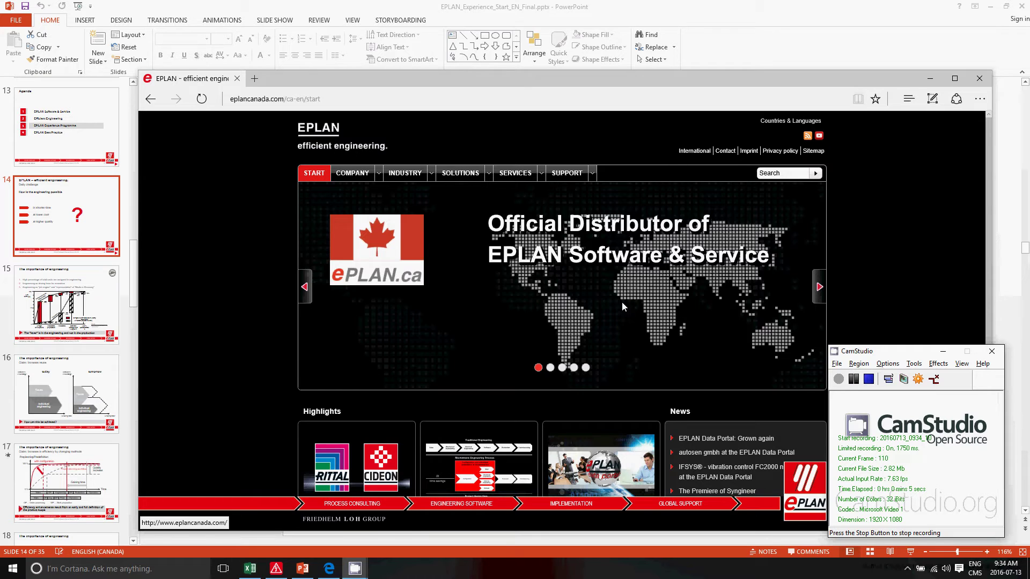
- In Edge, navigate Solutions > Electrical engineering to the EPLAN Engineering Configuration One page
{"action": "left_click", "coordinate": [470, 178]}
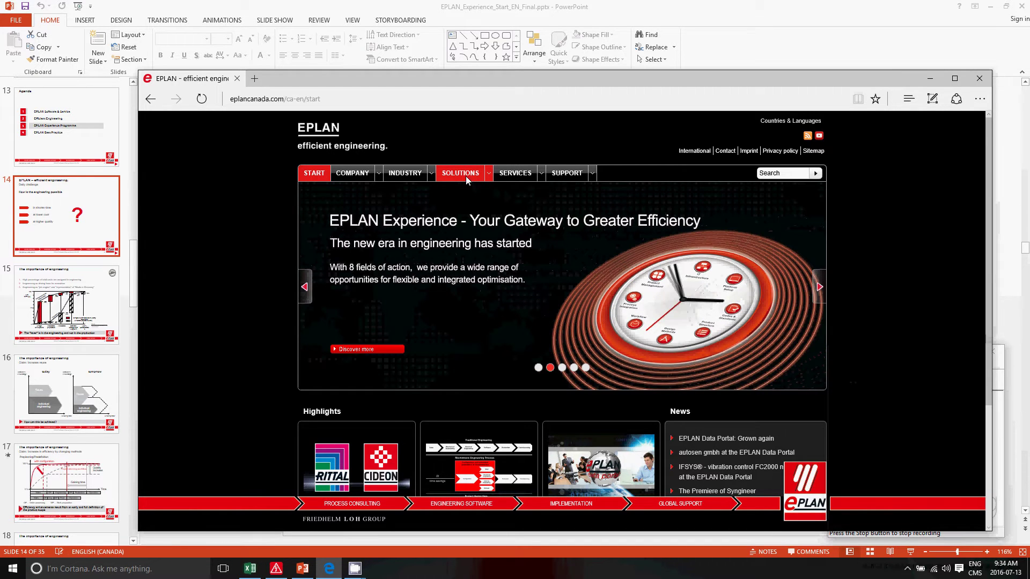
{"action": "left_click", "coordinate": [462, 175]}
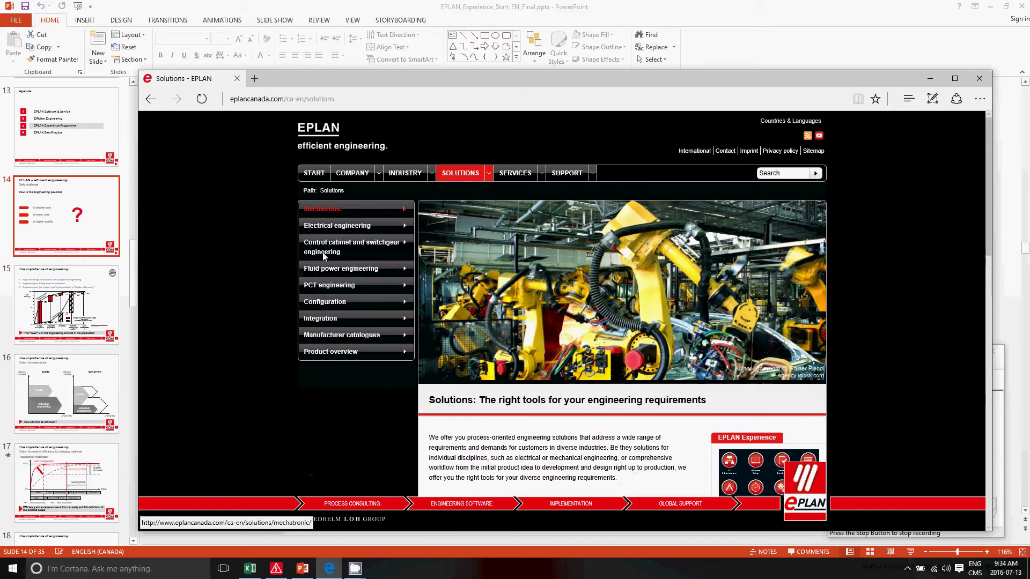
{"action": "left_click", "coordinate": [333, 226]}
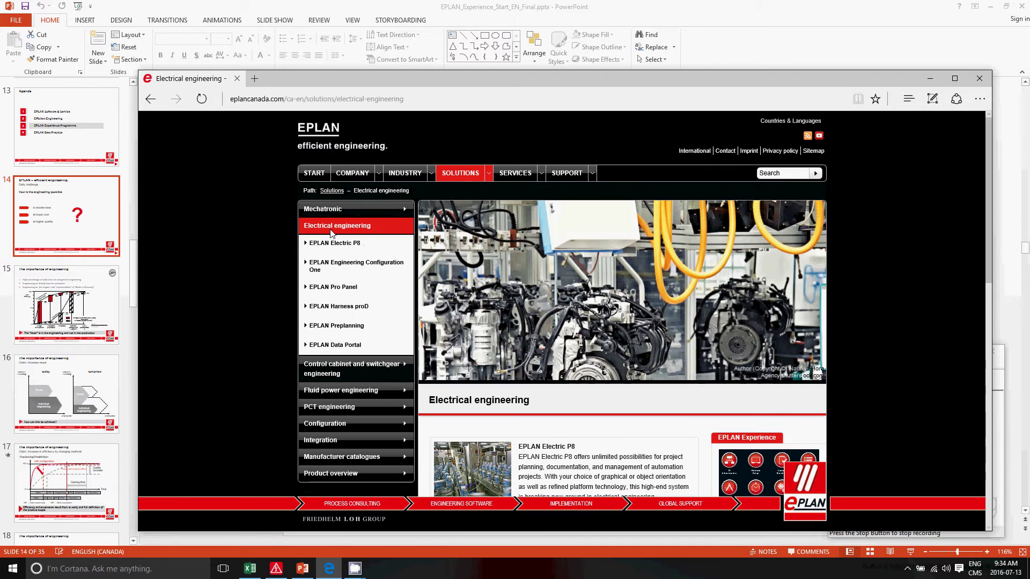
{"action": "left_click", "coordinate": [336, 270]}
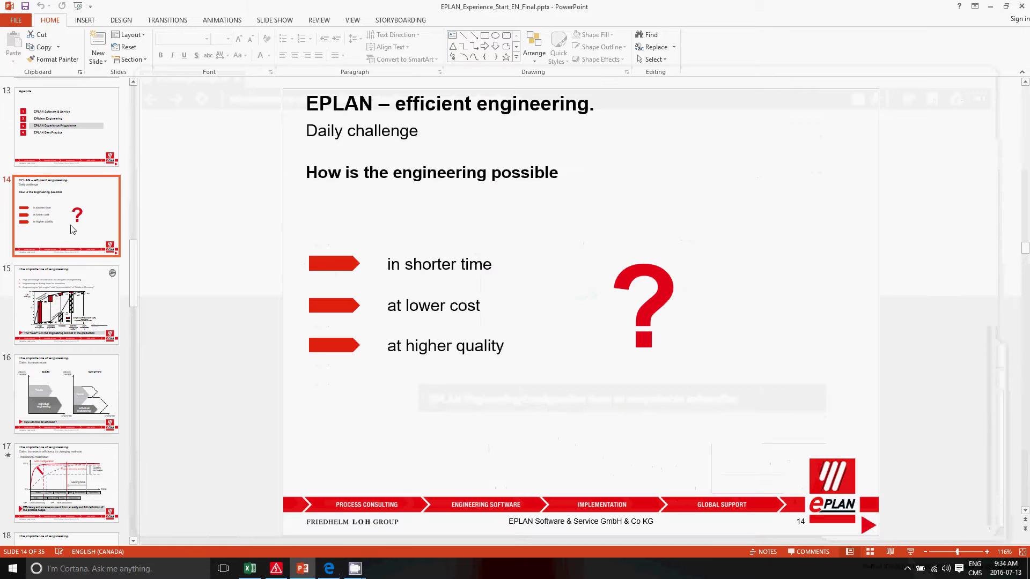
- Bring the PowerPoint presentation at slide 14 'Daily challenge' back in front of Edge
{"action": "left_click", "coordinate": [73, 229]}
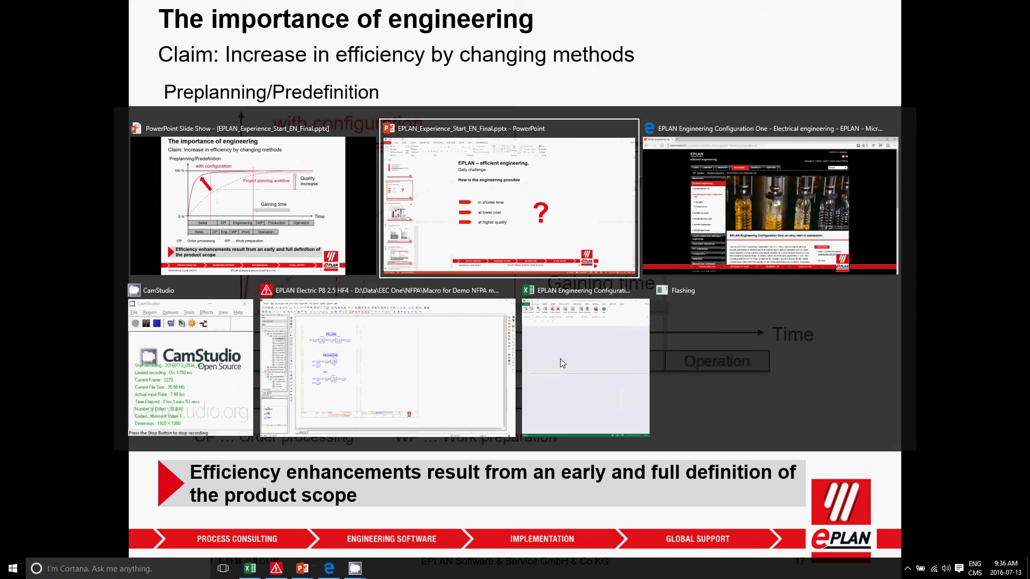
- Switch to EPLAN and select the FILLING and PACKAGING groups on the single-line page
{"action": "key", "text": "alt+Tab"}
{"action": "key", "text": "alt+Tab"}
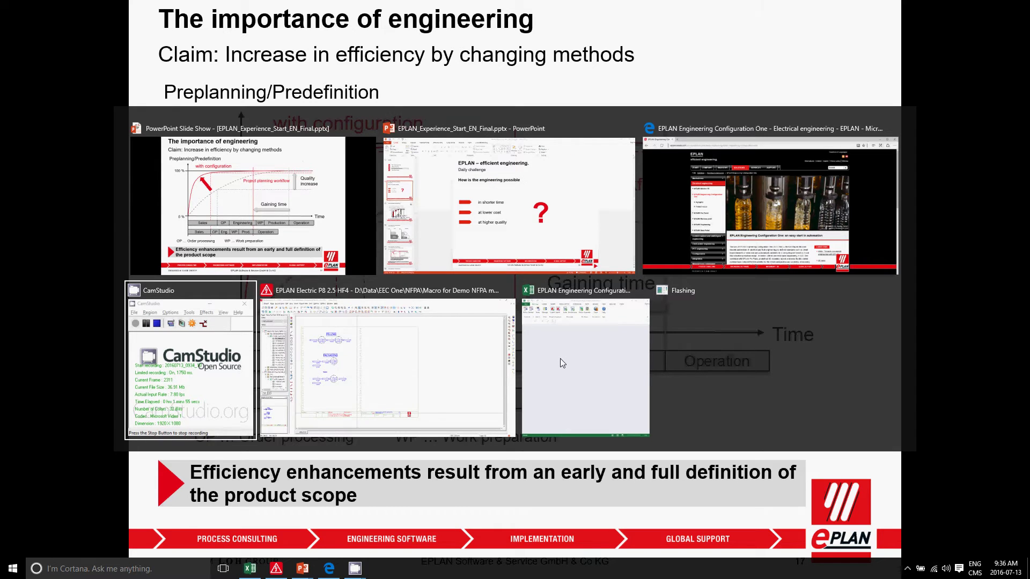
{"action": "key", "text": "alt+Tab"}
{"action": "left_click", "coordinate": [64, 166]}
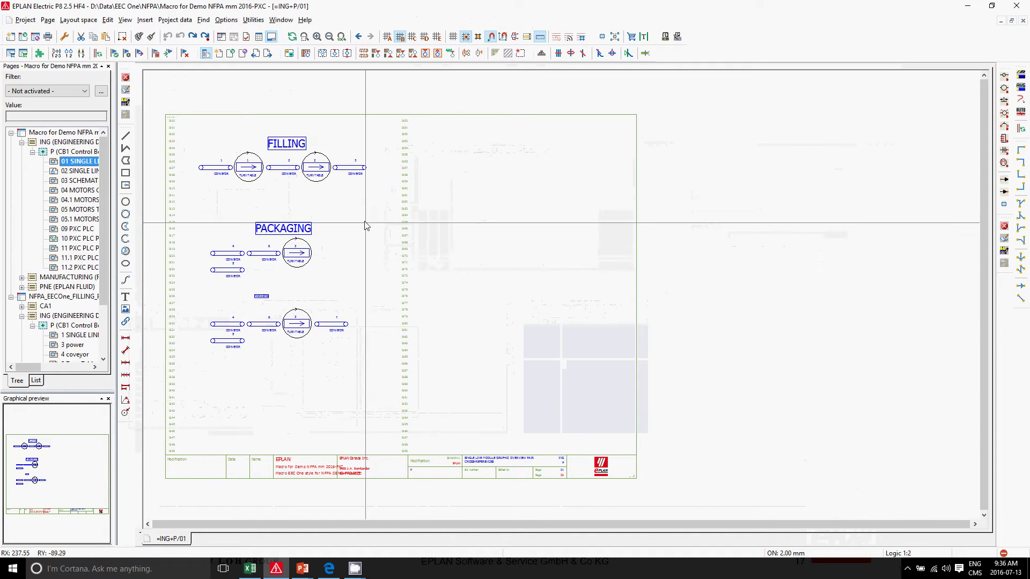
{"action": "left_click_drag", "start_coordinate": [381, 211], "coordinate": [211, 152]}
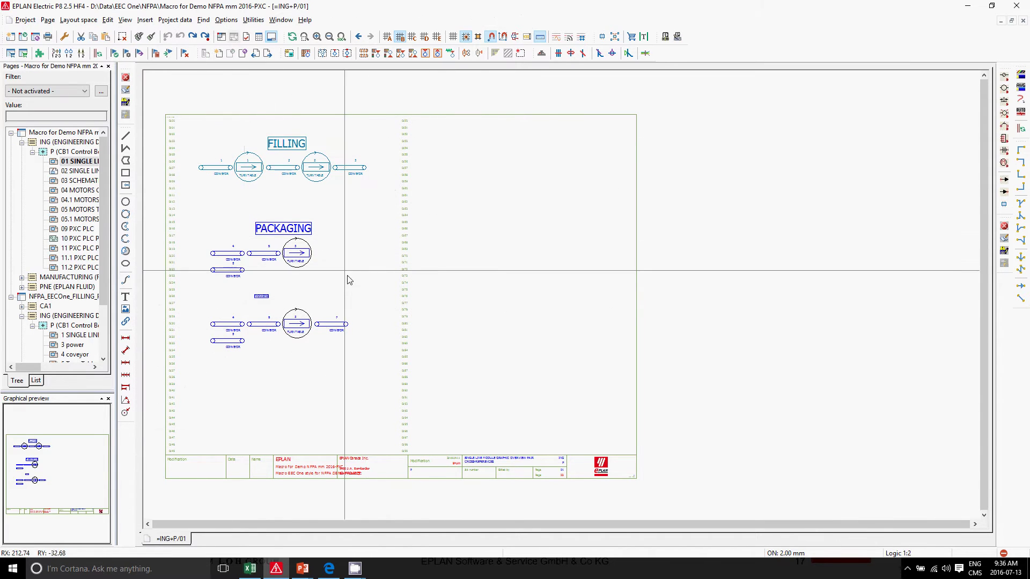
{"action": "left_click_drag", "start_coordinate": [398, 347], "coordinate": [202, 232]}
- Review demo pages 03 SCHEMATICS, 09 PXC PLC, 05.1 and 05 MOTORS TURN TABLES
{"action": "left_click", "coordinate": [80, 182]}
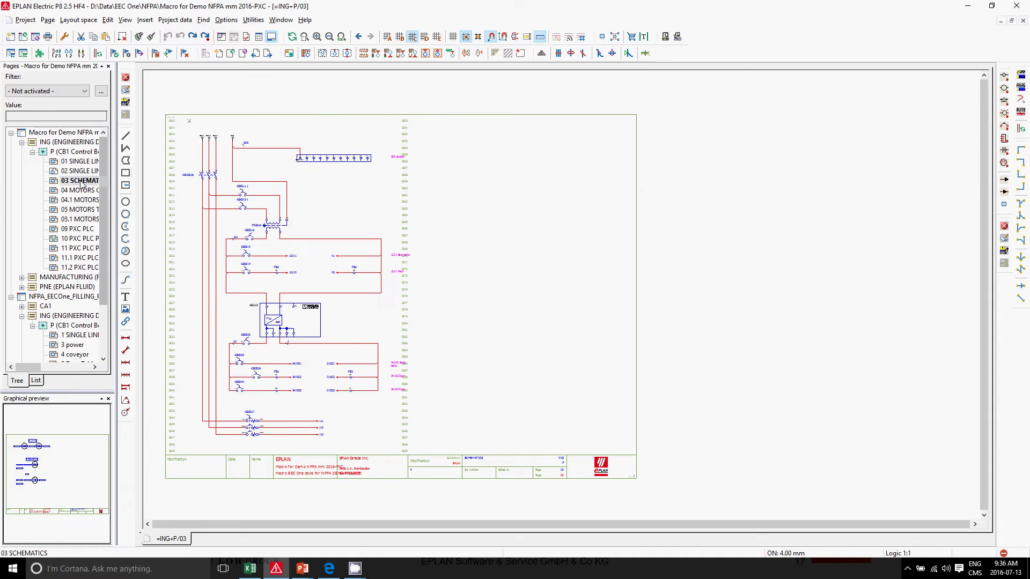
{"action": "left_click_drag", "start_coordinate": [409, 436], "coordinate": [213, 148]}
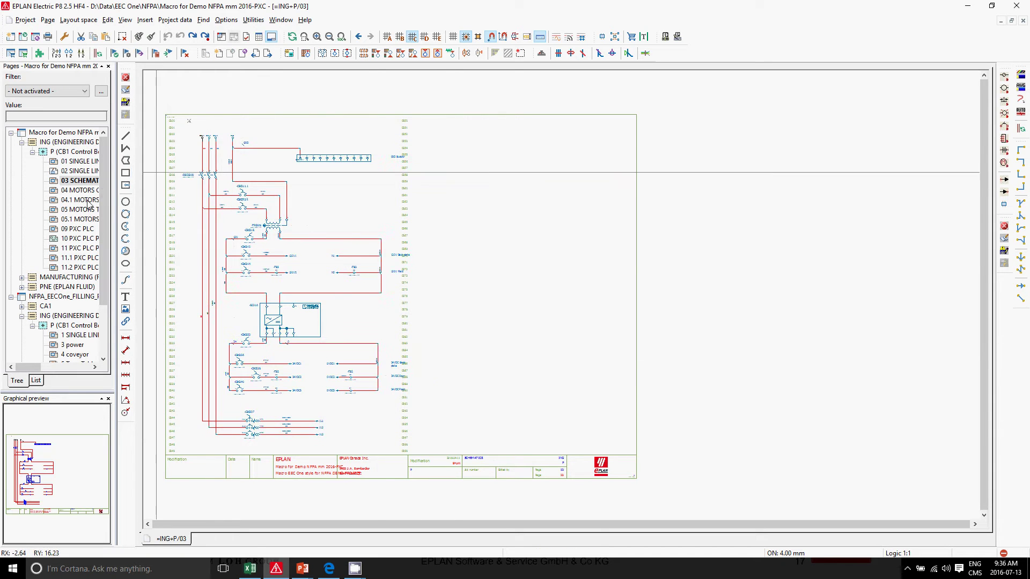
{"action": "left_click", "coordinate": [78, 229]}
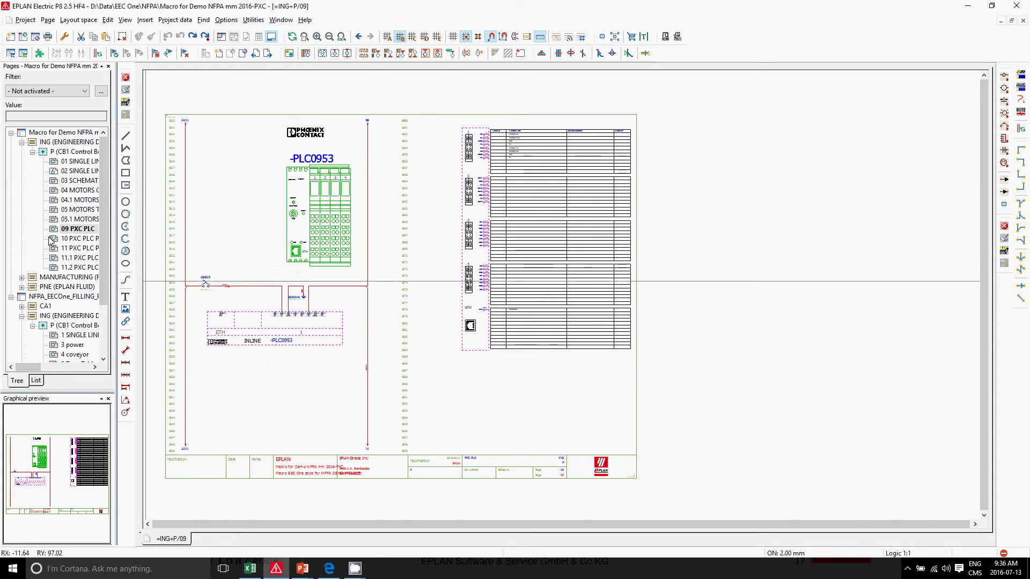
{"action": "key", "text": "Up"}
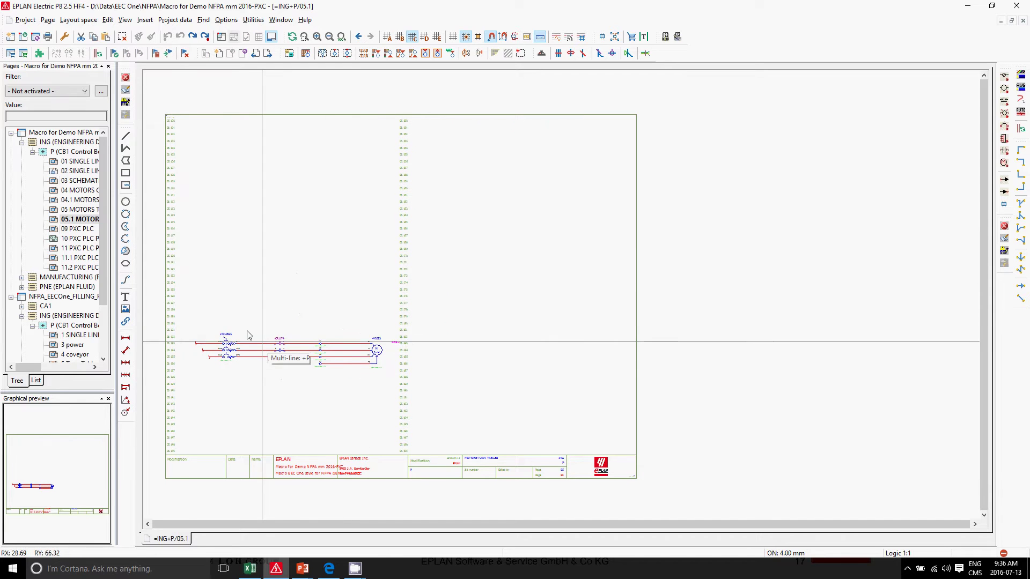
{"action": "left_click", "coordinate": [92, 211]}
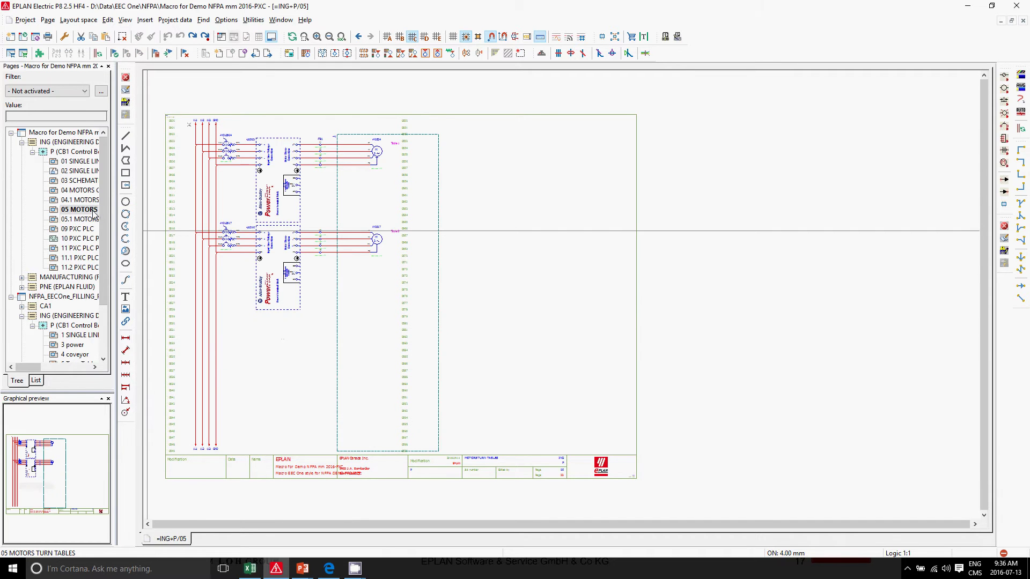
- Place the FILLING.ema macro's FILLING LINE variant at the top of the 1 SINGLE LINE page
{"action": "left_click", "coordinate": [81, 336]}
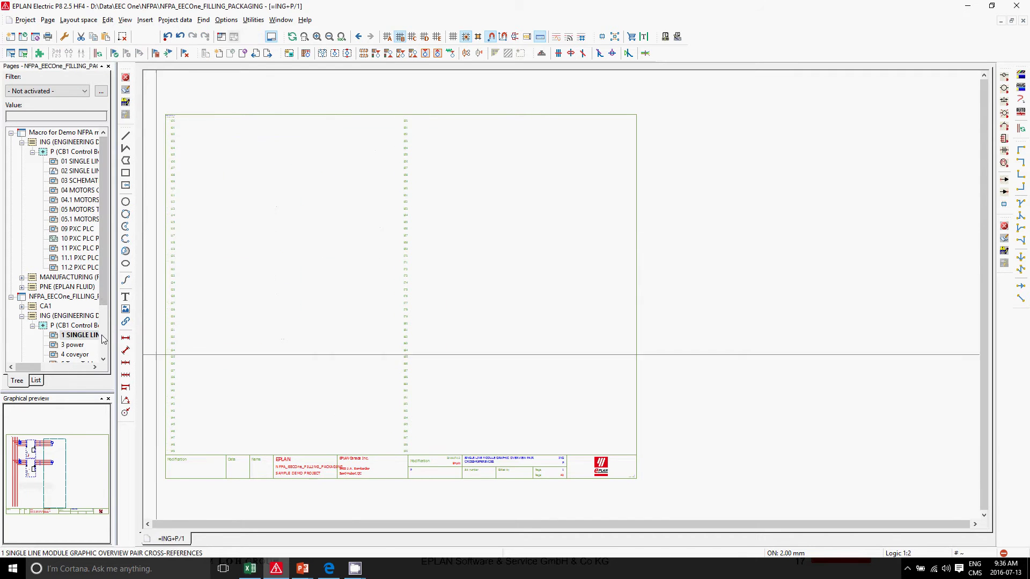
{"action": "key", "text": "m"}
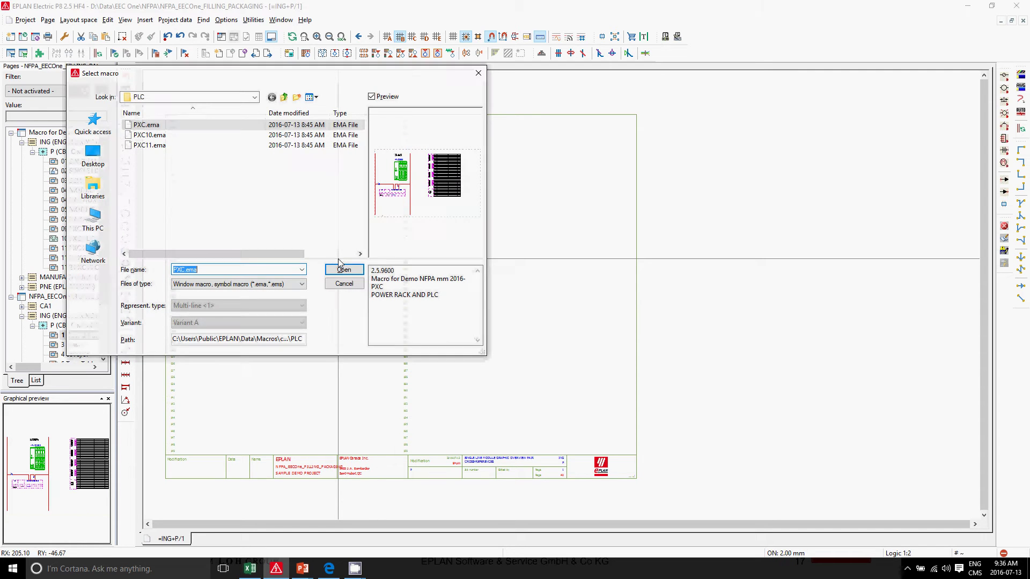
{"action": "left_click", "coordinate": [283, 97]}
{"action": "double_click", "coordinate": [148, 144]}
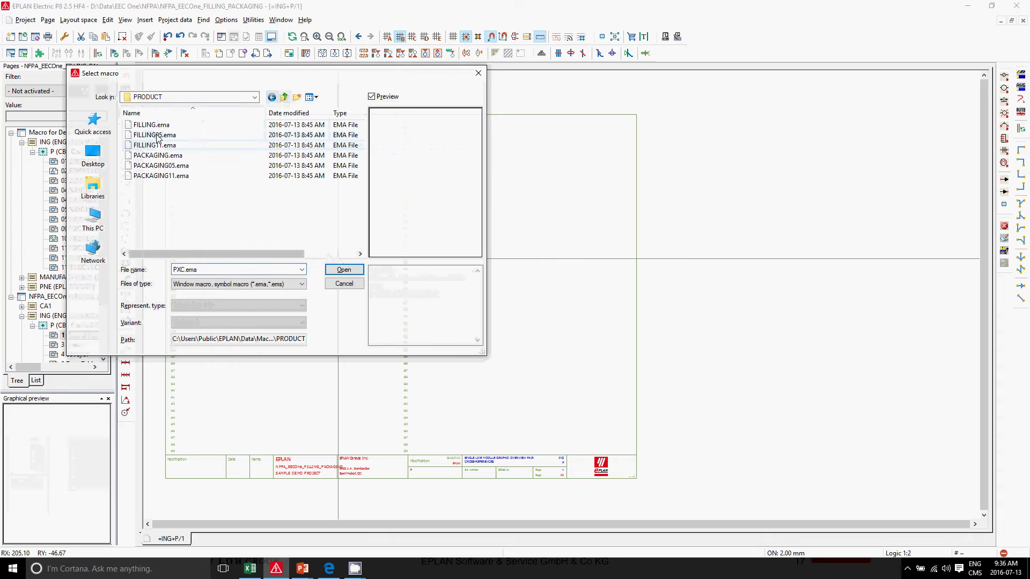
{"action": "left_click", "coordinate": [153, 125]}
{"action": "left_click", "coordinate": [344, 269]}
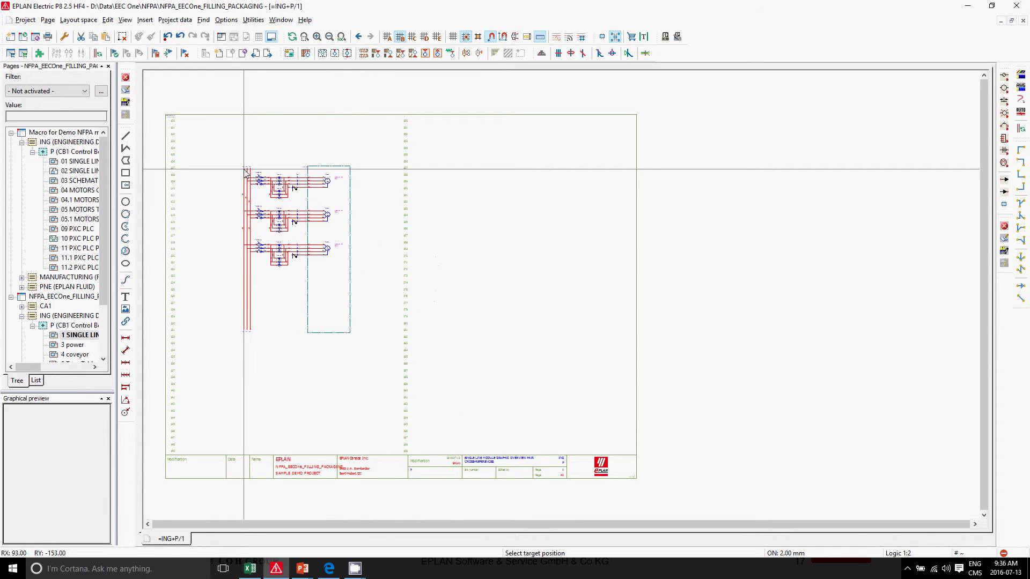
{"action": "key", "text": "Tab"}
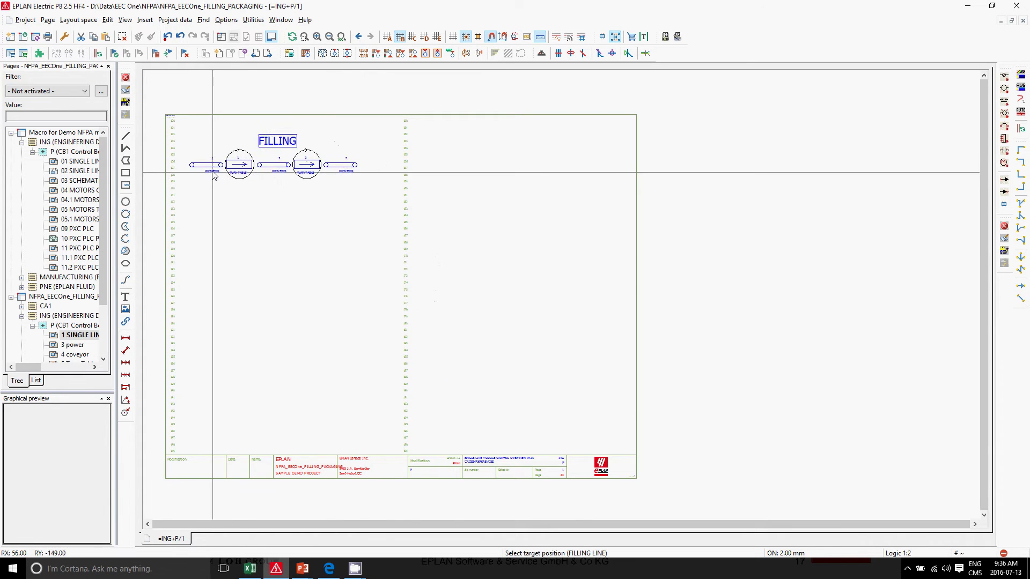
{"action": "left_click", "coordinate": [213, 171]}
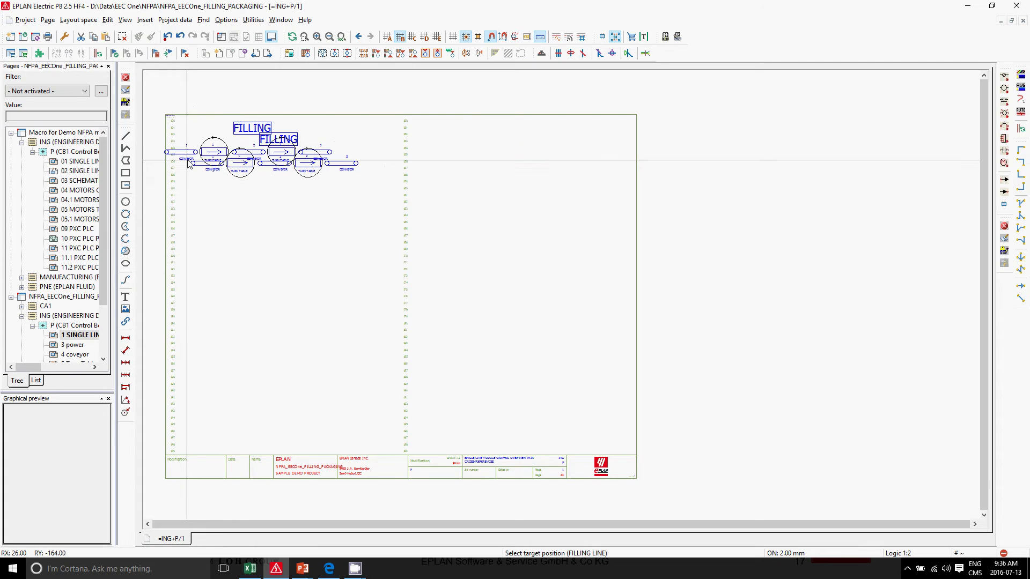
- Place the PACKAGING conveyor variant of PACKAGING.ema below the FILLING line
{"action": "key", "text": "m"}
{"action": "double_click", "coordinate": [163, 178]}
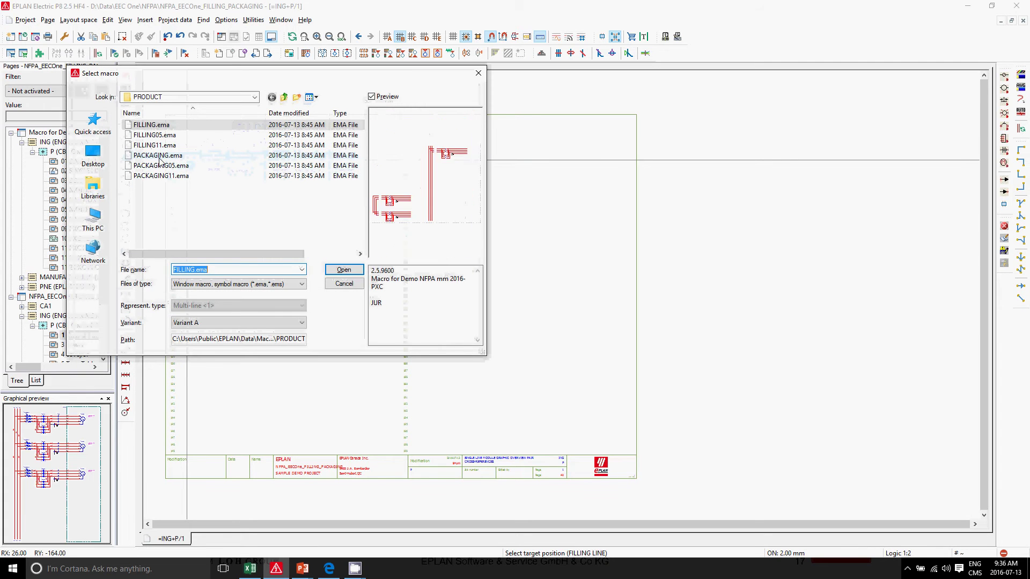
{"action": "key", "text": "Tab"}
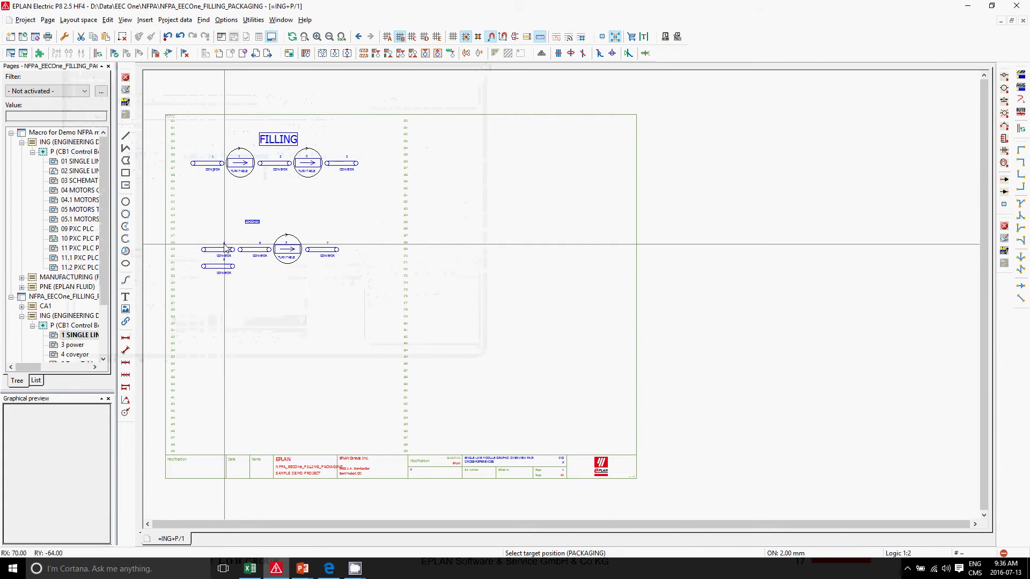
{"action": "left_click", "coordinate": [221, 241]}
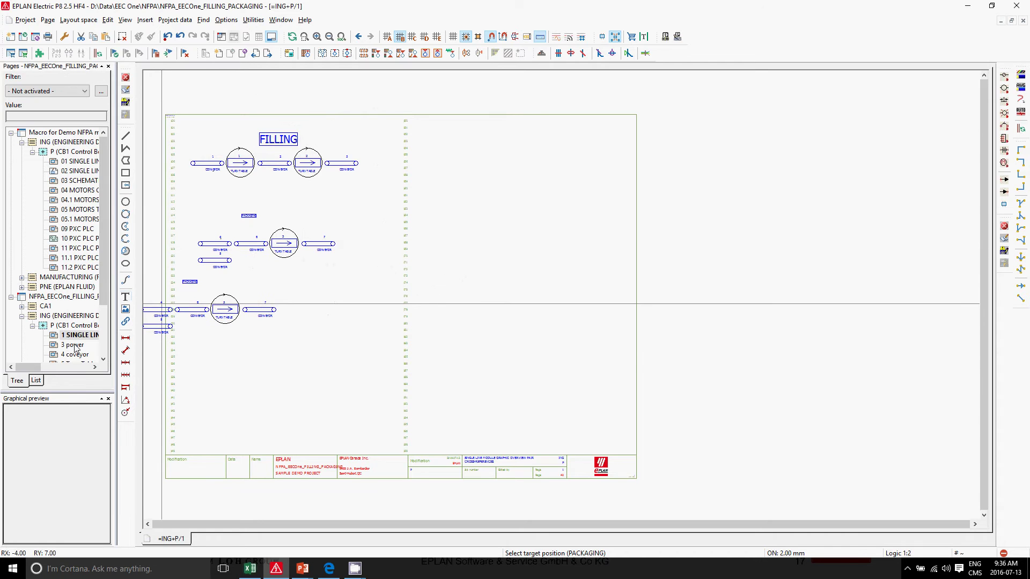
- Place the DISTRIBUTION power macro on the 3 power page with NFPA Offline Numbering
{"action": "left_click", "coordinate": [75, 346]}
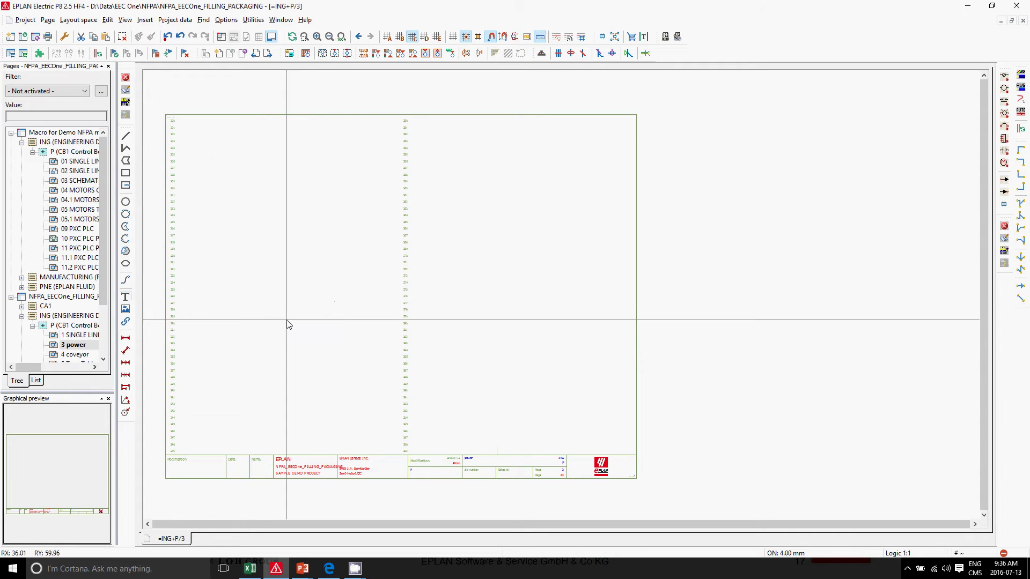
{"action": "key", "text": "m"}
{"action": "left_click", "coordinate": [283, 98]}
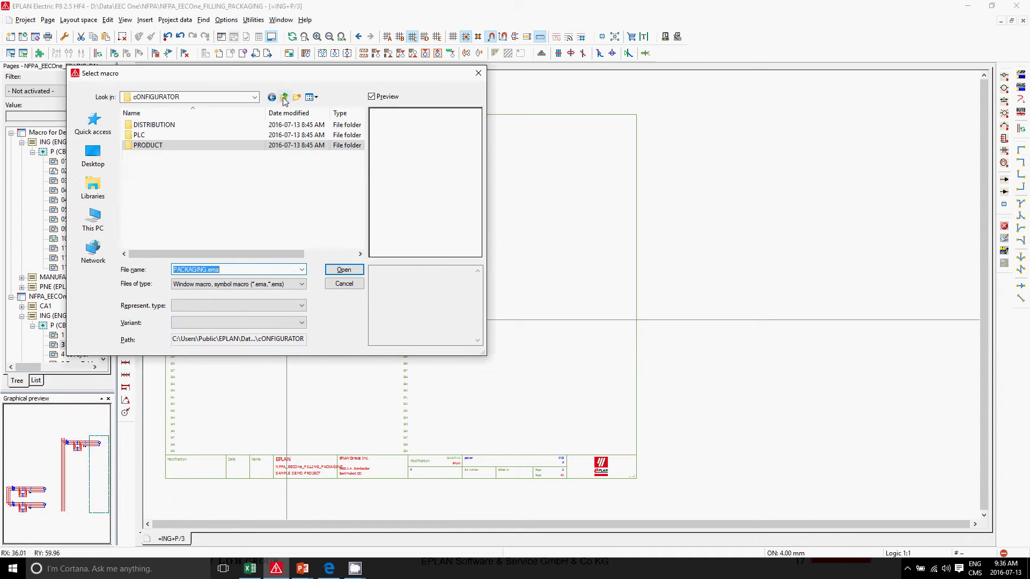
{"action": "double_click", "coordinate": [154, 124]}
{"action": "left_click", "coordinate": [161, 124]}
{"action": "double_click", "coordinate": [160, 124]}
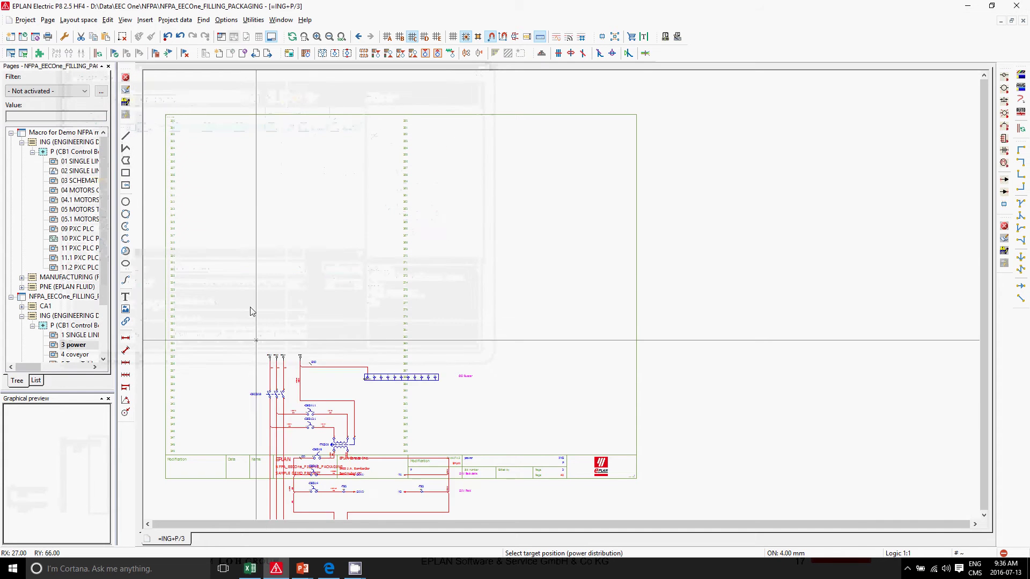
{"action": "left_click", "coordinate": [189, 122]}
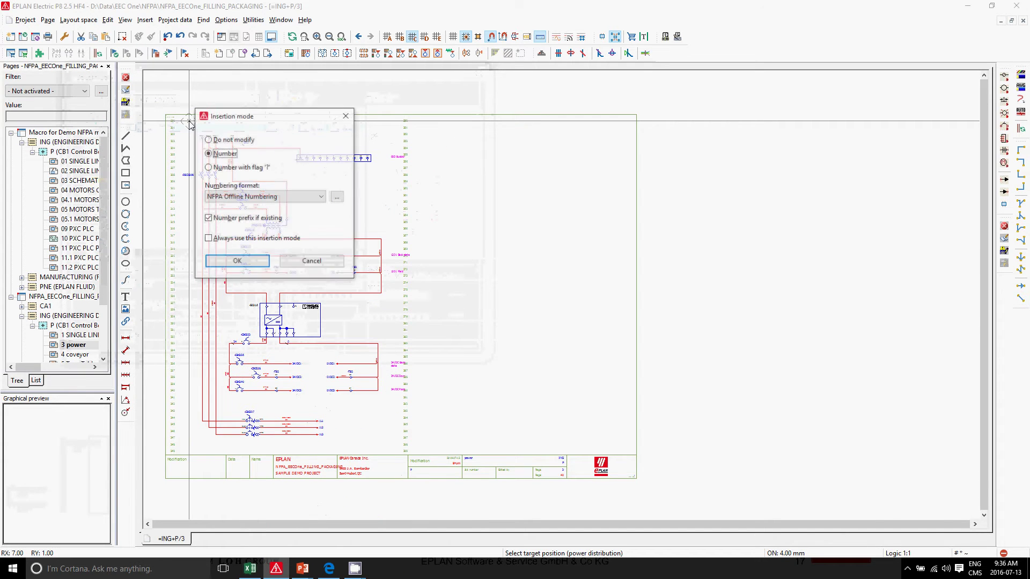
{"action": "left_click", "coordinate": [237, 262]}
{"action": "scroll", "coordinate": [171, 180], "scroll_direction": "up", "scroll_amount": 4}
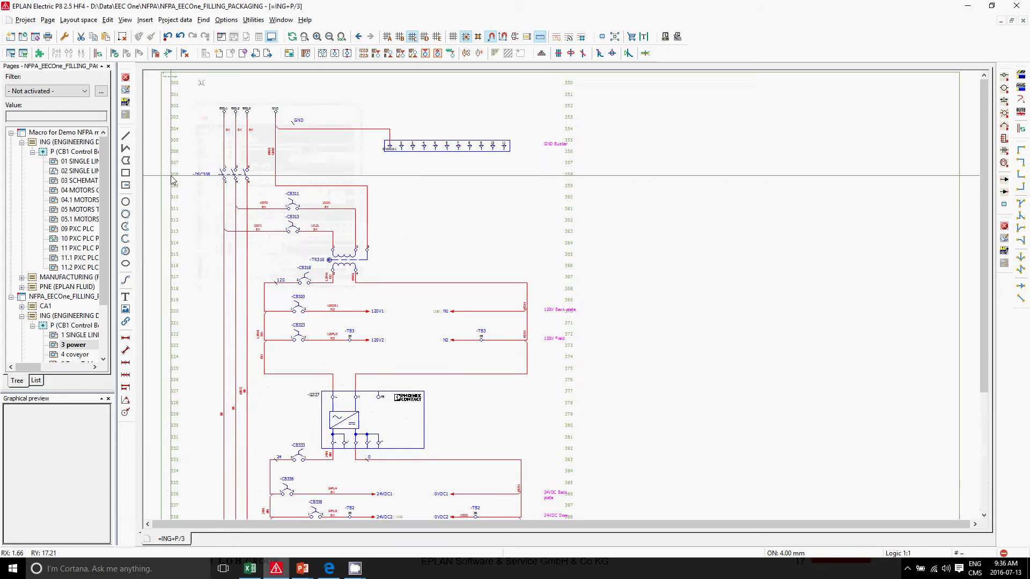
{"action": "scroll", "coordinate": [171, 179], "scroll_direction": "up", "scroll_amount": 1}
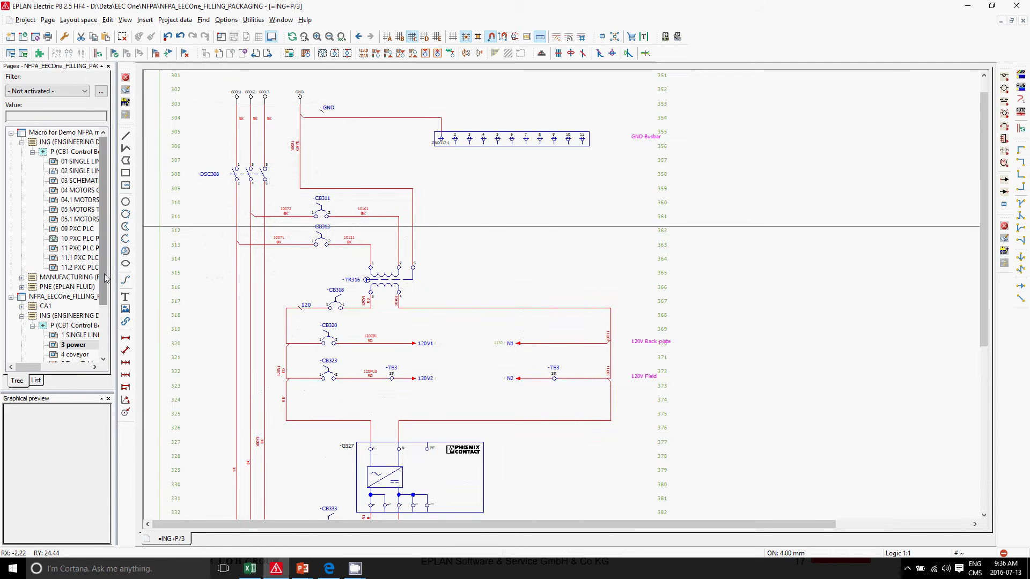
{"action": "left_click_drag", "start_coordinate": [103, 285], "coordinate": [112, 332]}
- Place the PXC PLC macro on the 9 plc page using the 15A value set, accepting the conflict and insertion prompts
{"action": "left_click", "coordinate": [84, 304]}
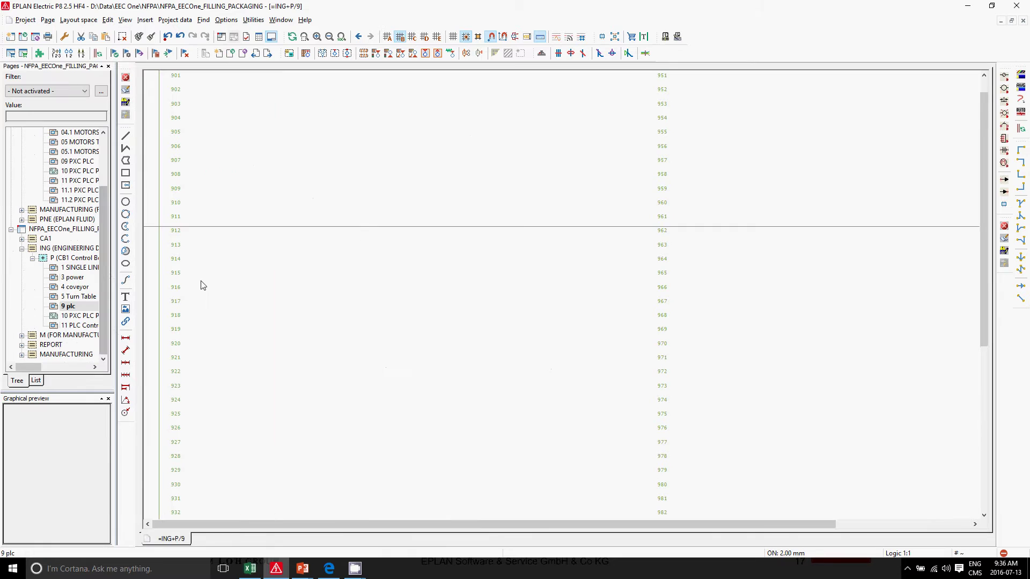
{"action": "left_click", "coordinate": [344, 38]}
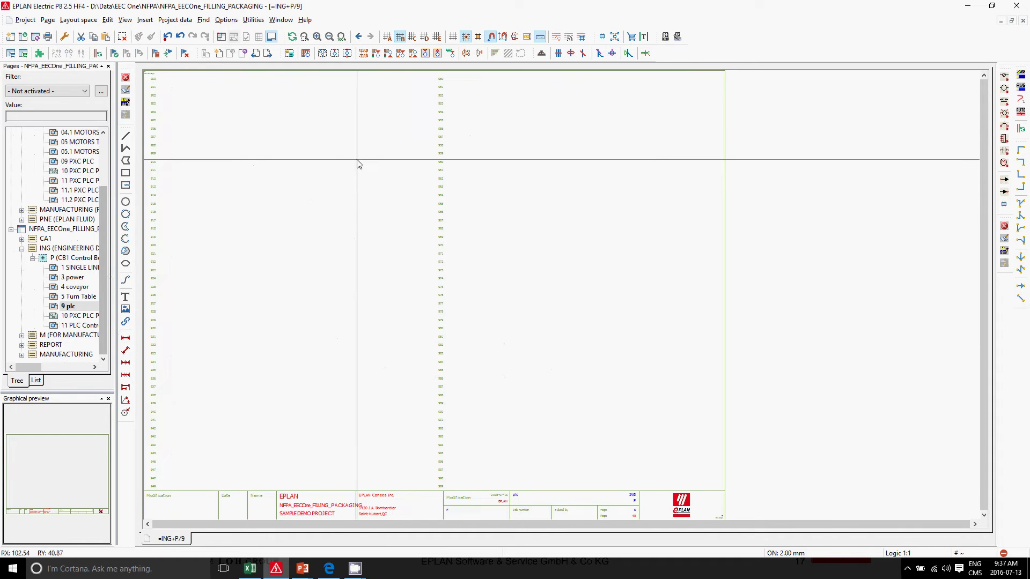
{"action": "key", "text": "m"}
{"action": "left_click", "coordinate": [284, 96]}
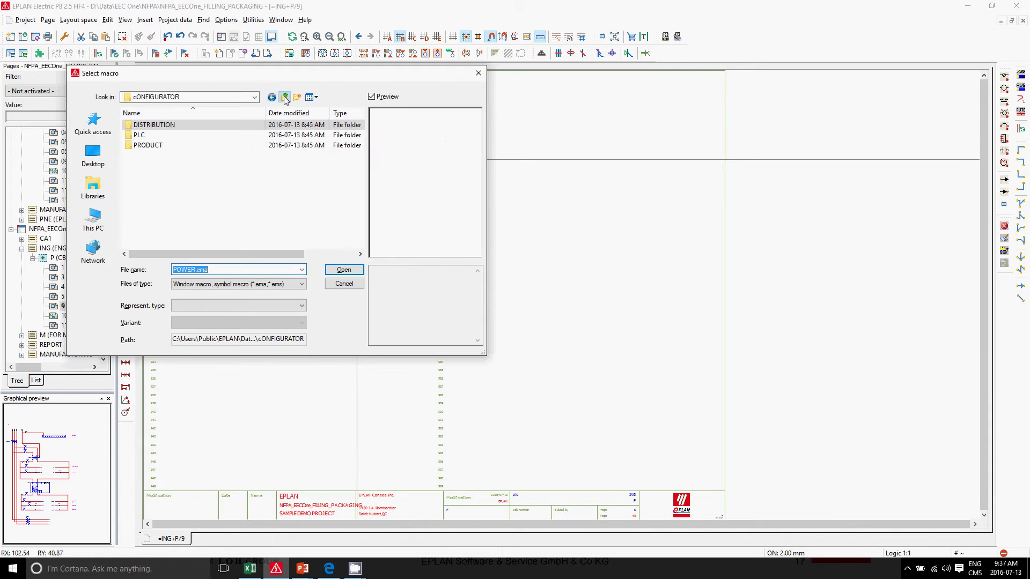
{"action": "double_click", "coordinate": [155, 135]}
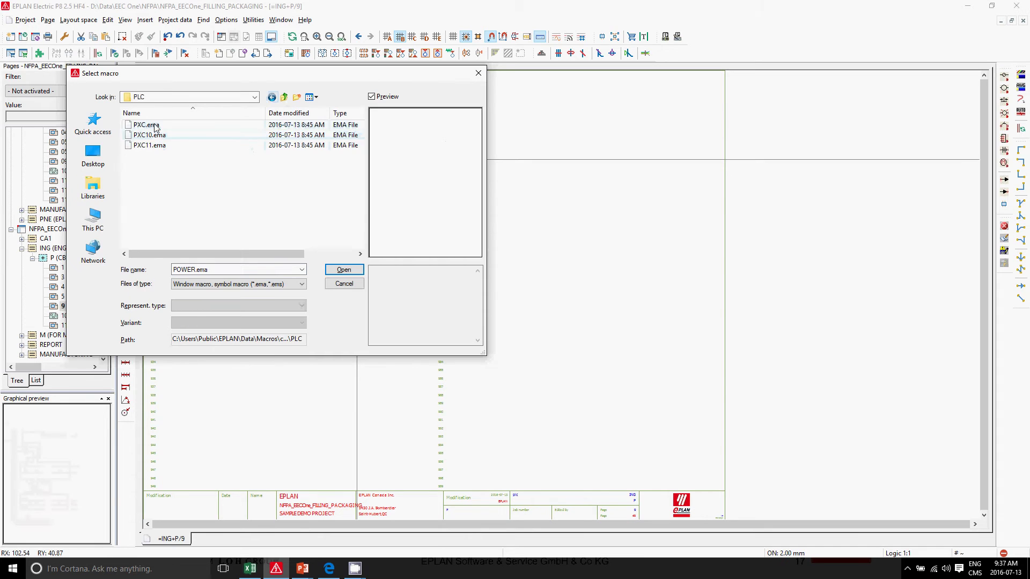
{"action": "double_click", "coordinate": [156, 135]}
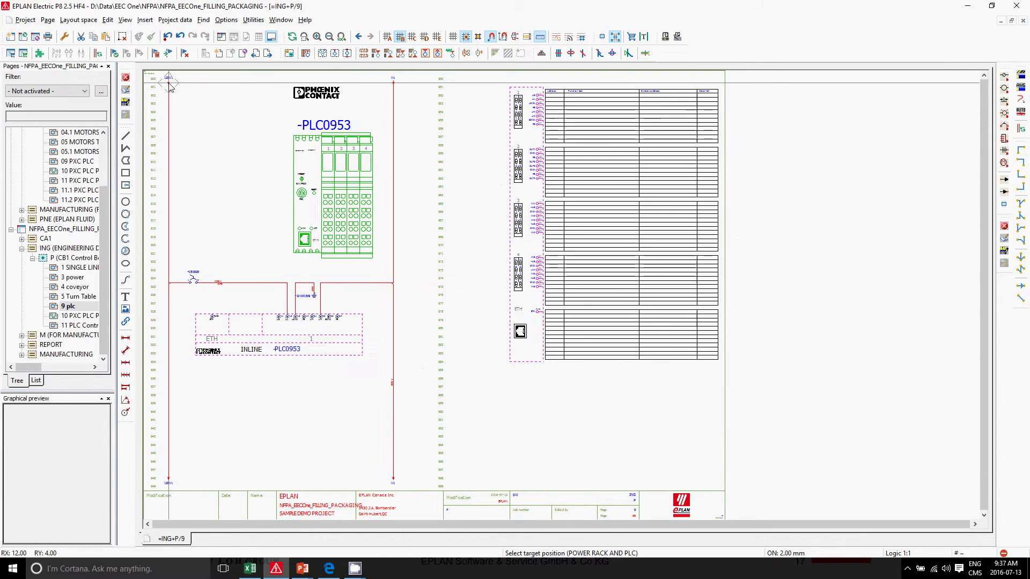
{"action": "left_click", "coordinate": [170, 86]}
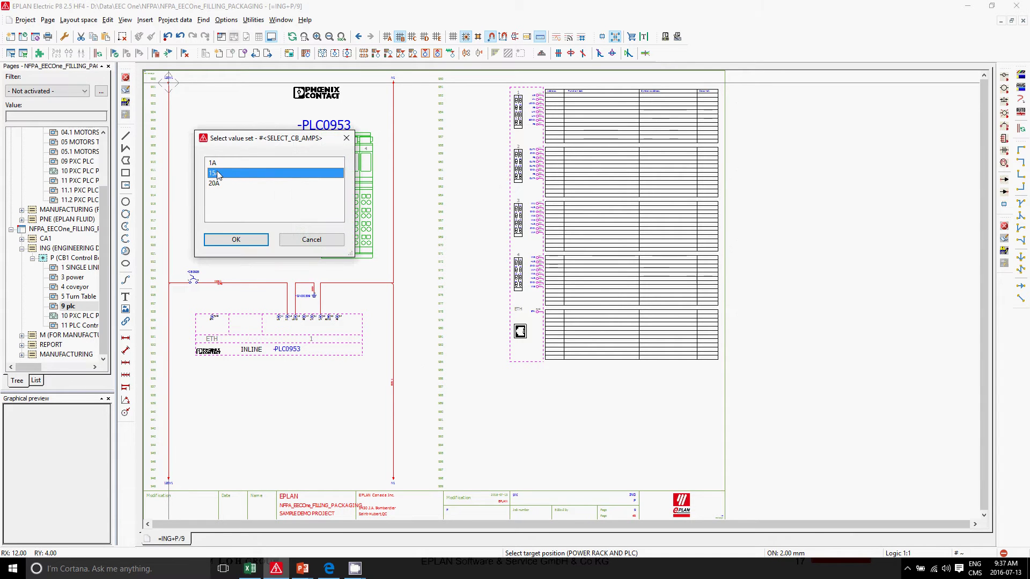
{"action": "left_click", "coordinate": [236, 240]}
{"action": "left_click", "coordinate": [353, 349]}
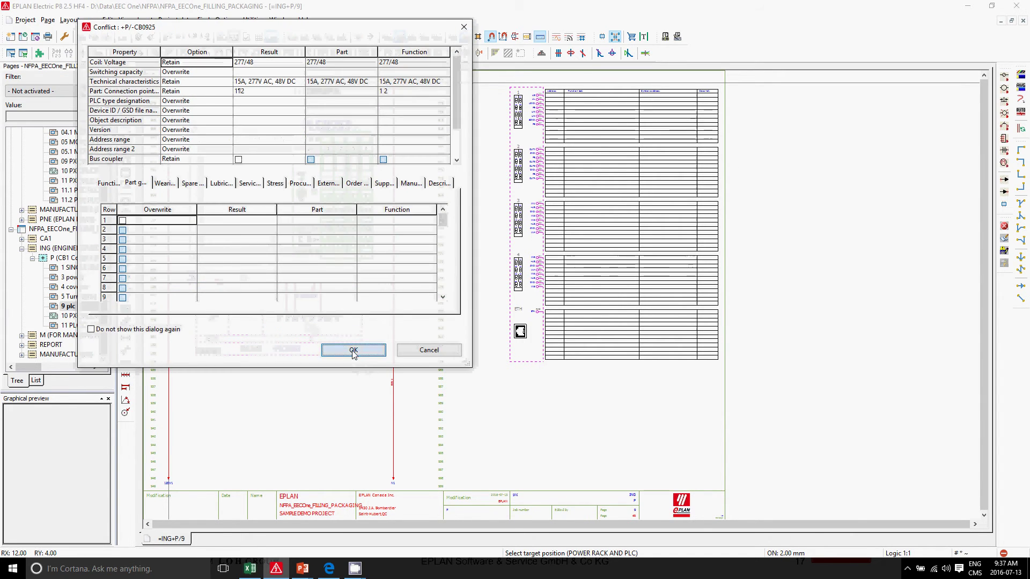
{"action": "left_click", "coordinate": [237, 261]}
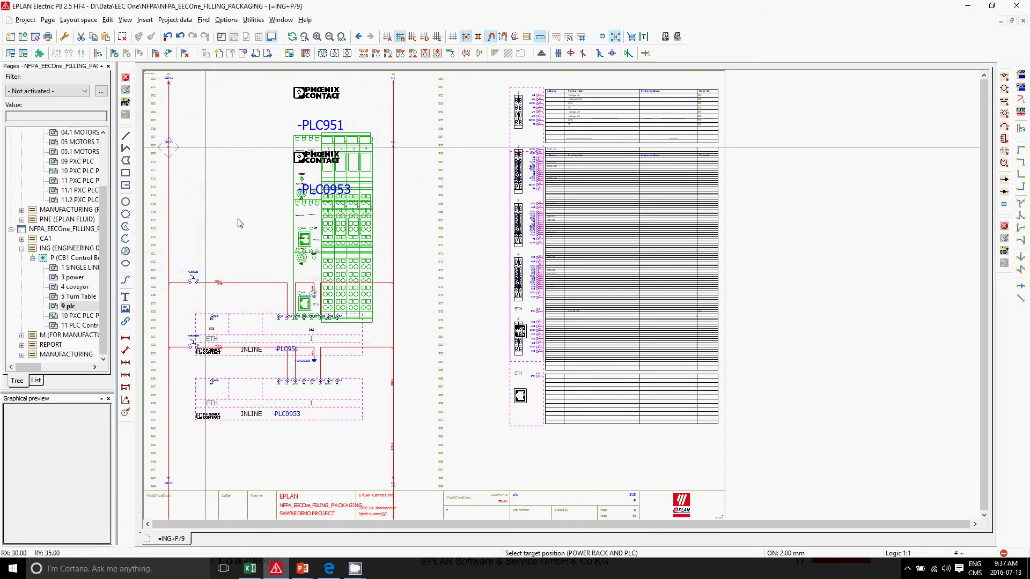
{"action": "scroll", "coordinate": [167, 295], "scroll_direction": "up", "scroll_amount": 5}
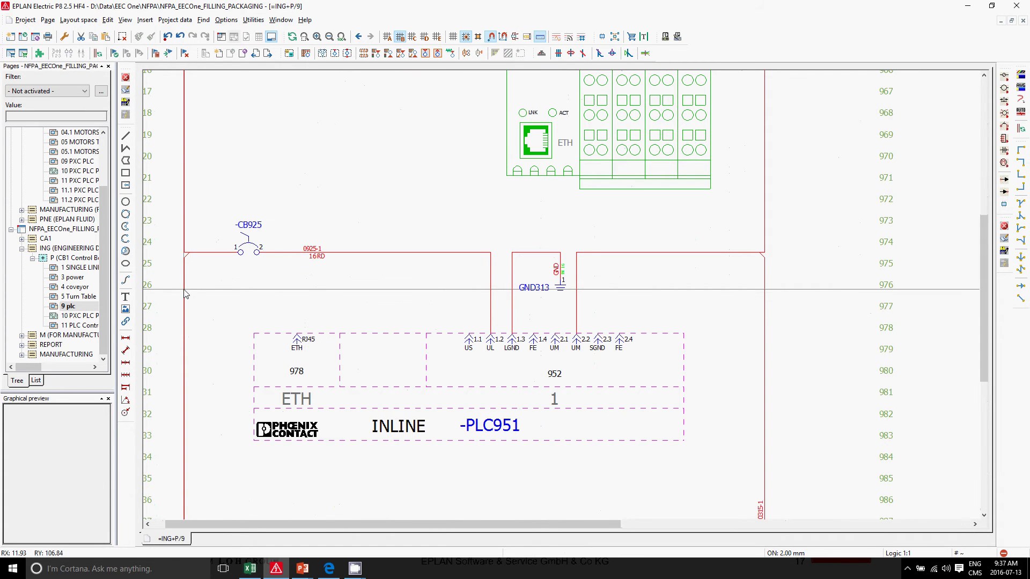
- Assign part A-B.1489-A1C150 to the 15A CB_PART value of the SELECT_CB_AMPS placeholder
{"action": "double_click", "coordinate": [219, 240]}
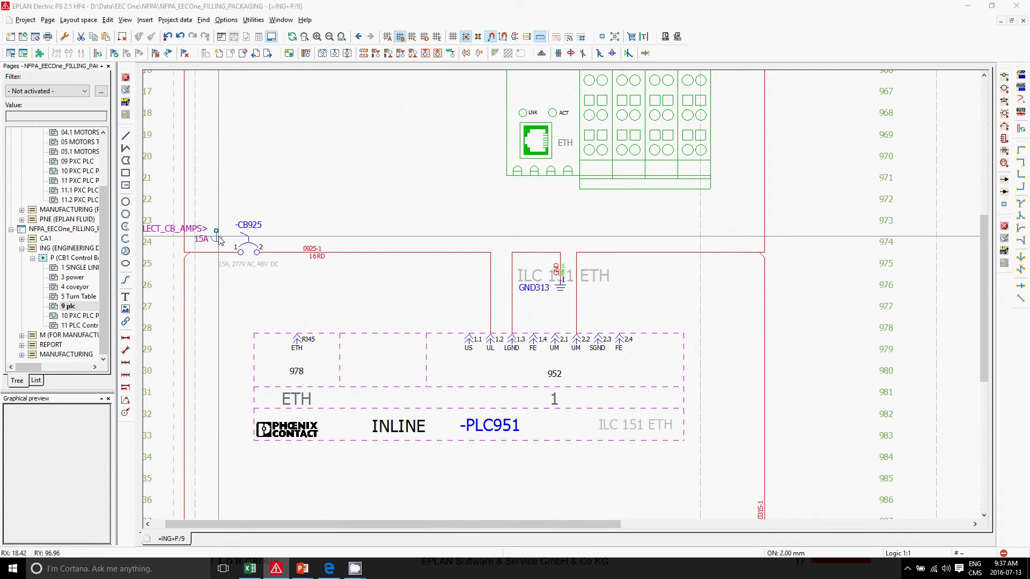
{"action": "left_click", "coordinate": [201, 145]}
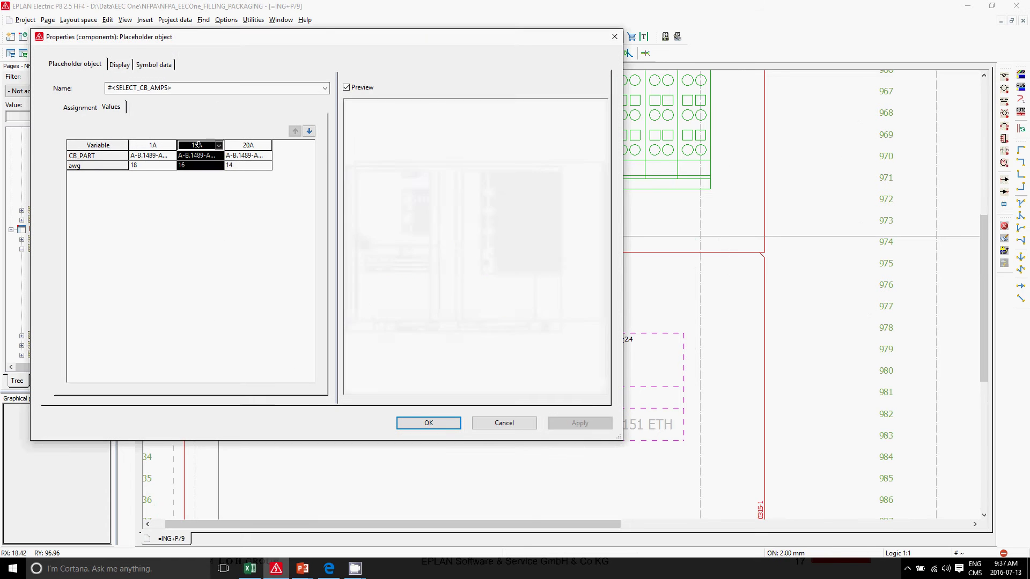
{"action": "left_click", "coordinate": [217, 157]}
{"action": "left_click", "coordinate": [218, 155]}
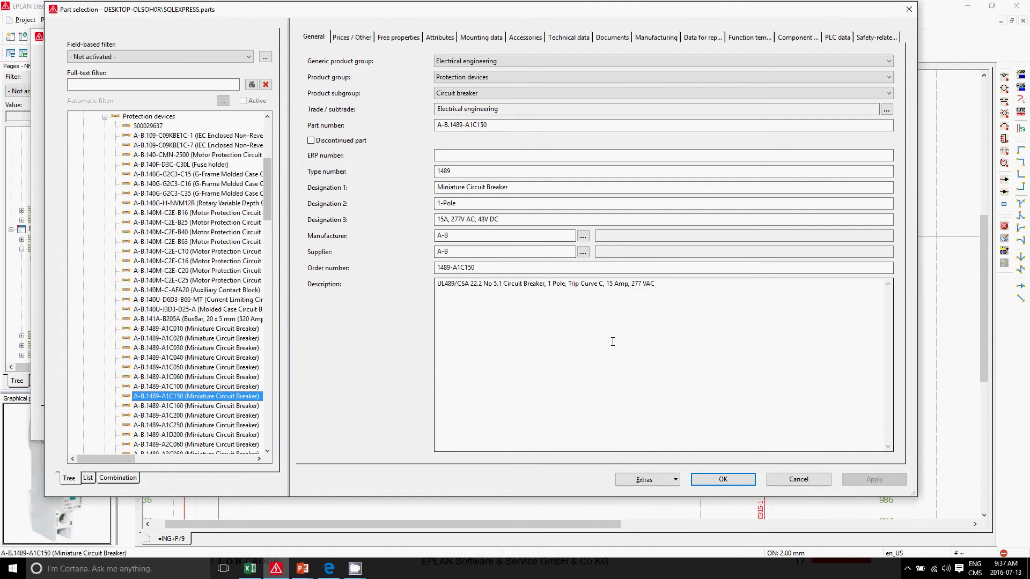
{"action": "key", "text": "Return"}
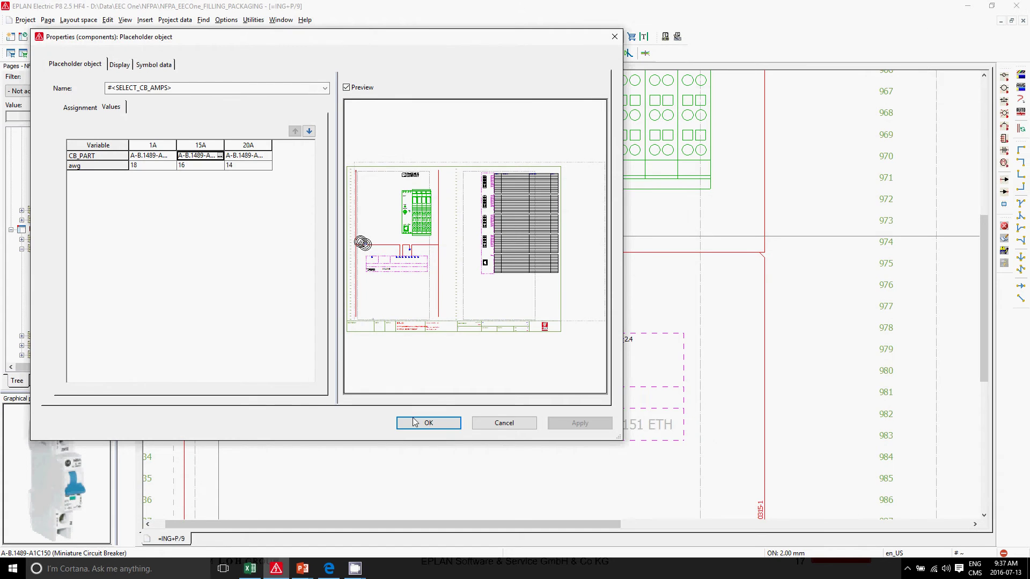
{"action": "left_click", "coordinate": [420, 423]}
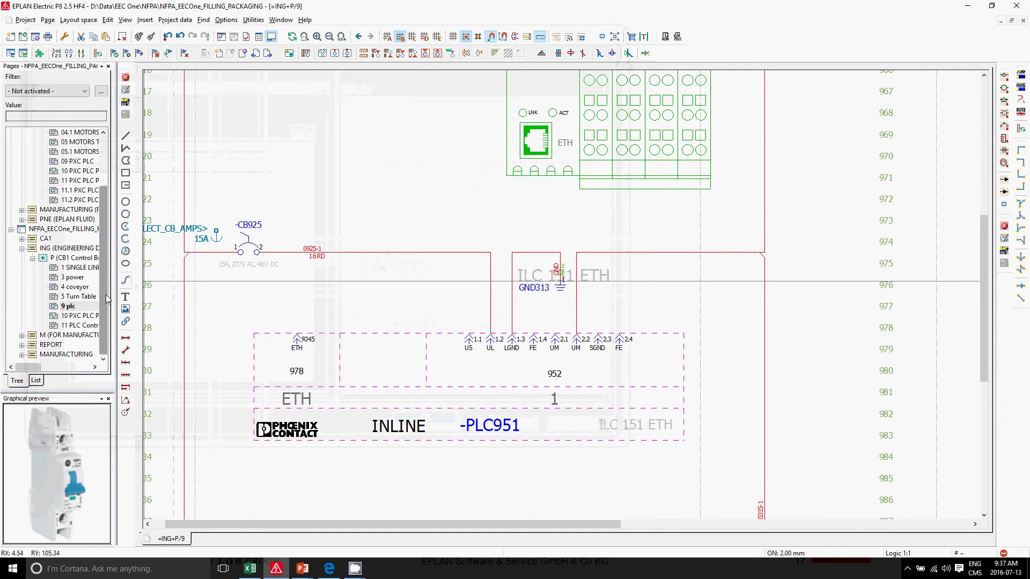
{"action": "scroll", "coordinate": [79, 224], "scroll_direction": "up", "scroll_amount": 3}
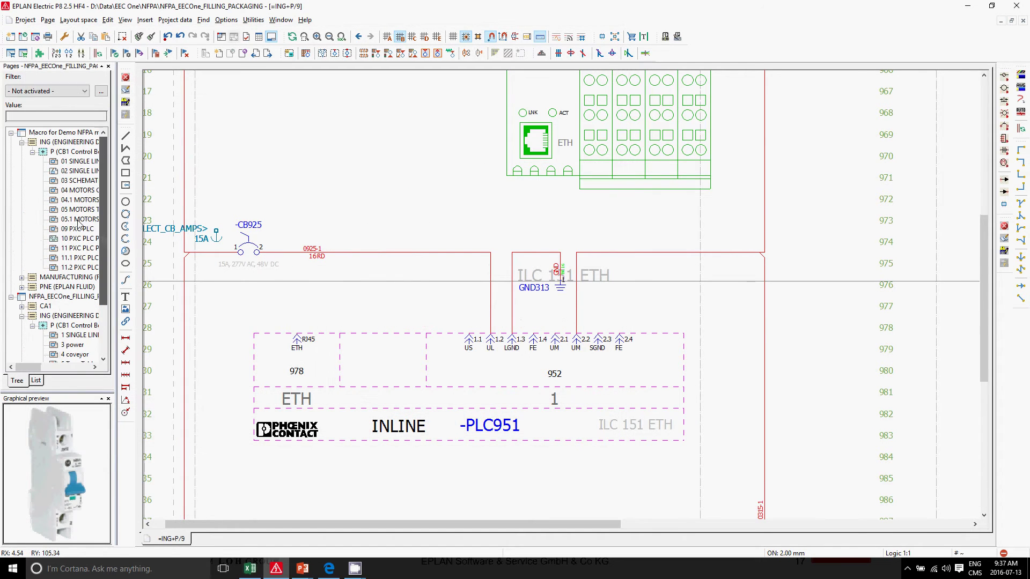
- Open page 04 MOTORS and browse the MOTOR_HP value sets 0.5HP, 40HP, 1HP and 2HP
{"action": "double_click", "coordinate": [79, 190]}
{"action": "scroll", "coordinate": [374, 201], "scroll_direction": "down", "scroll_amount": 5}
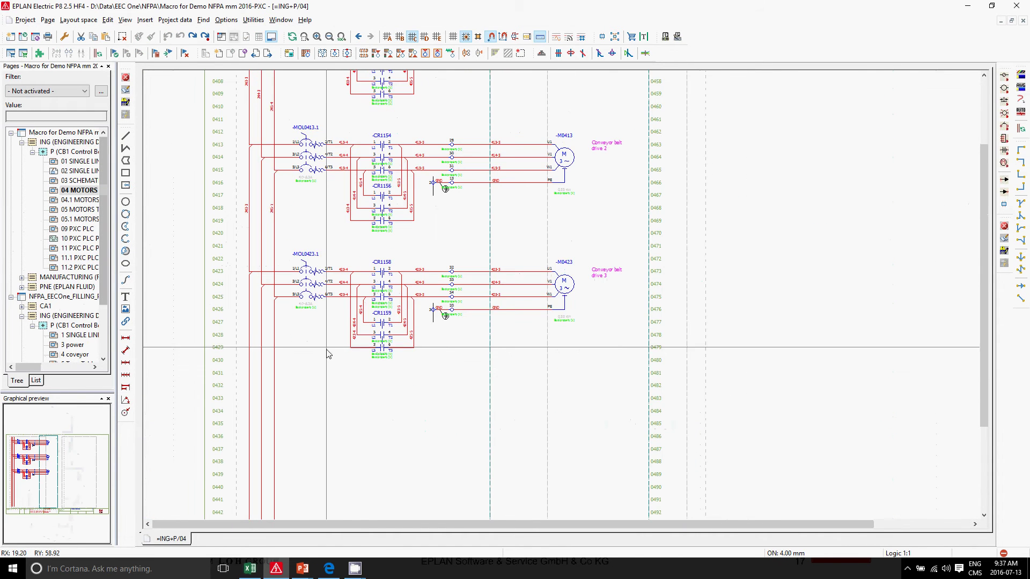
{"action": "scroll", "coordinate": [496, 142], "scroll_direction": "up", "scroll_amount": 2}
{"action": "double_click", "coordinate": [523, 134]}
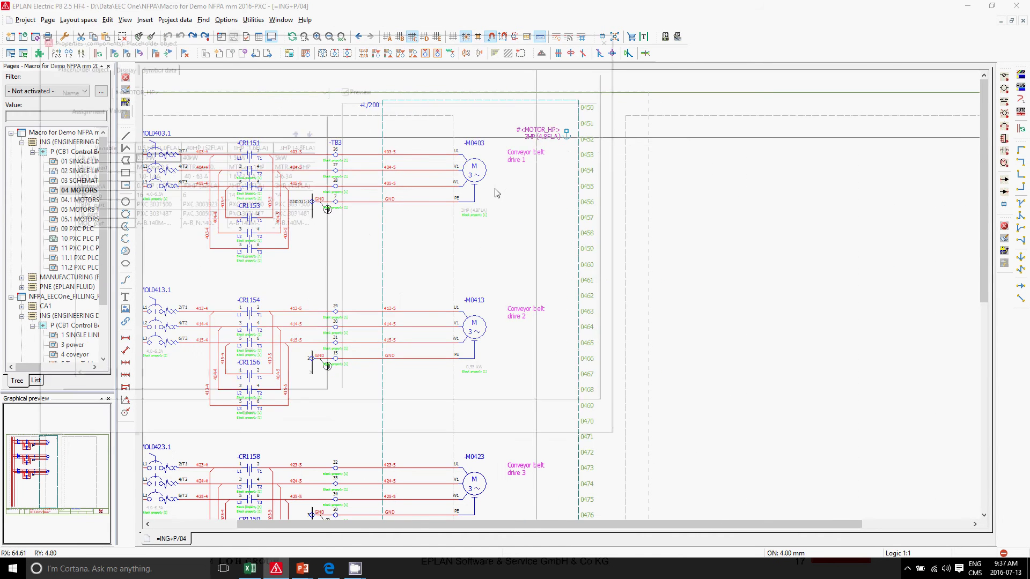
{"action": "left_click", "coordinate": [156, 145]}
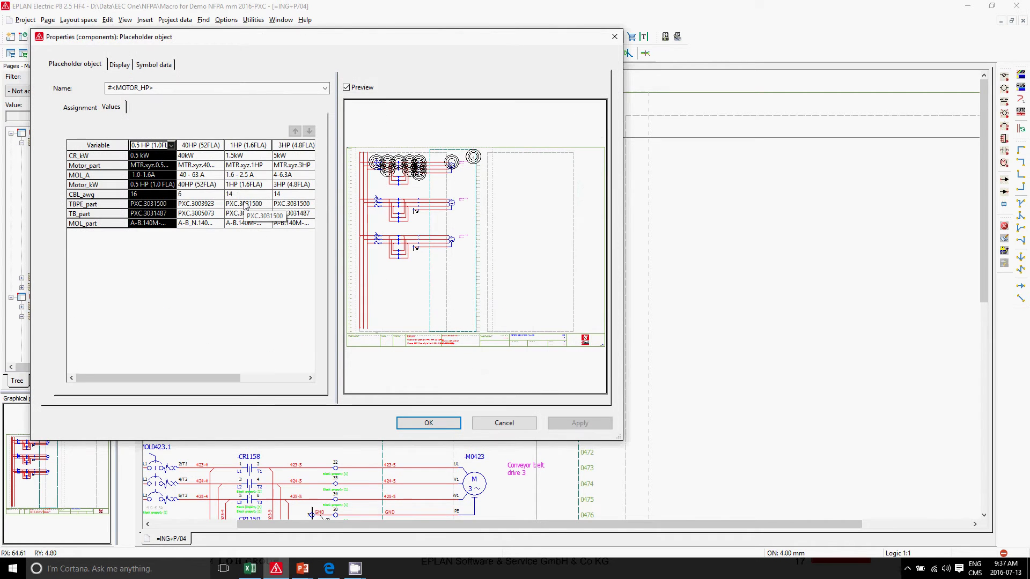
{"action": "key", "text": "Right"}
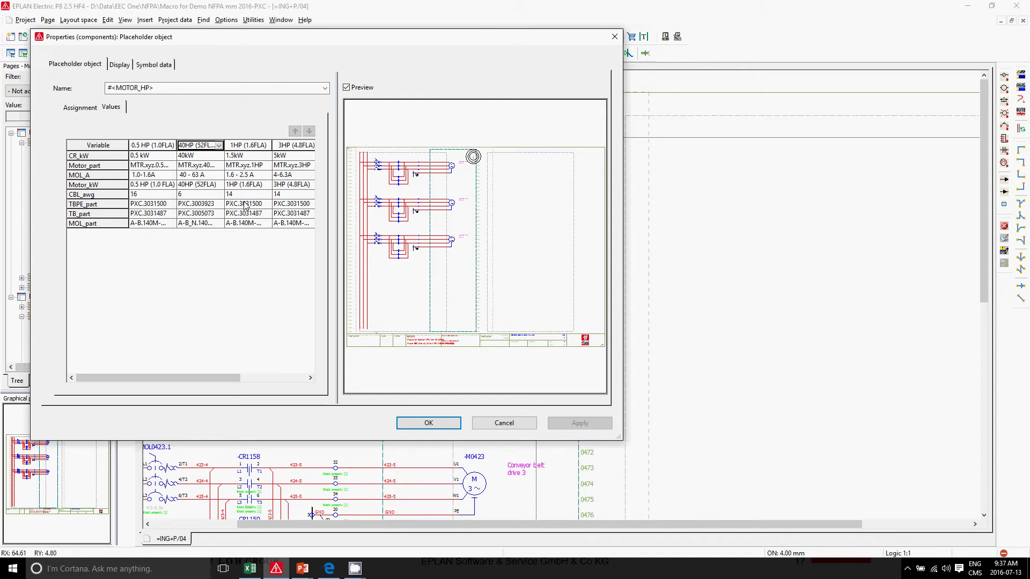
{"action": "key", "text": "Right"}
{"action": "key", "text": "Right"}
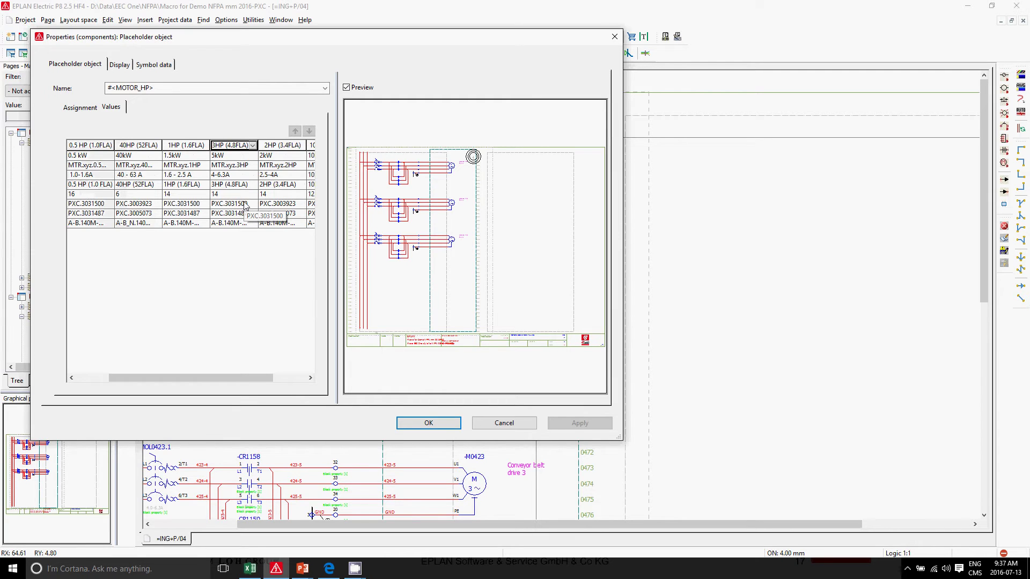
{"action": "key", "text": "Right"}
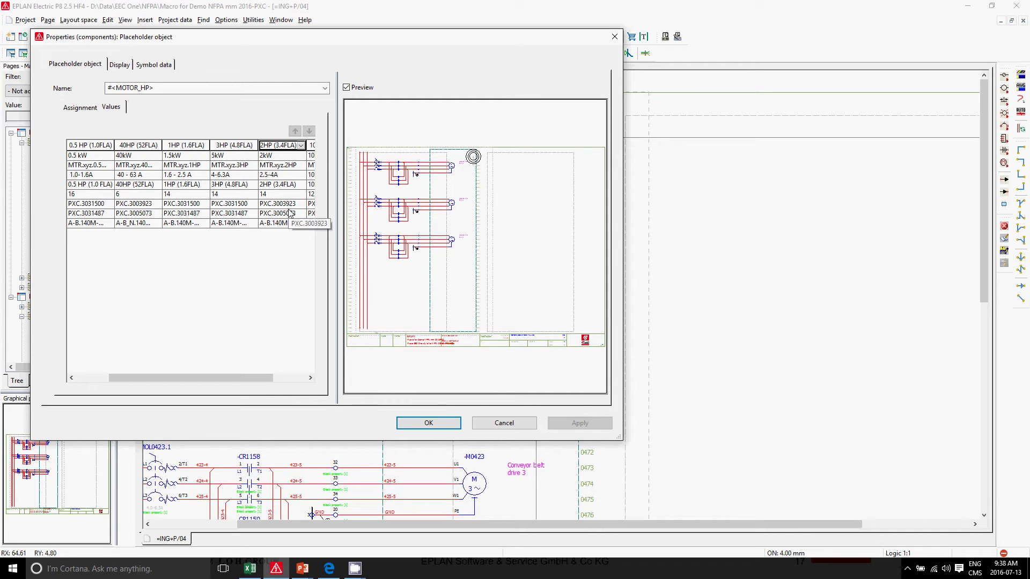
{"action": "key", "text": "Return"}
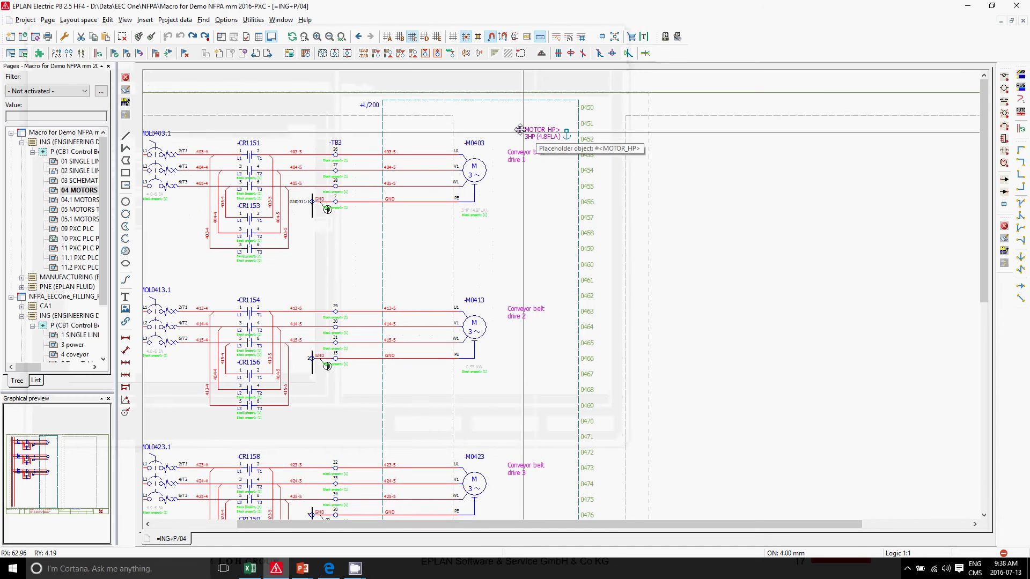
{"action": "left_click", "coordinate": [341, 36]}
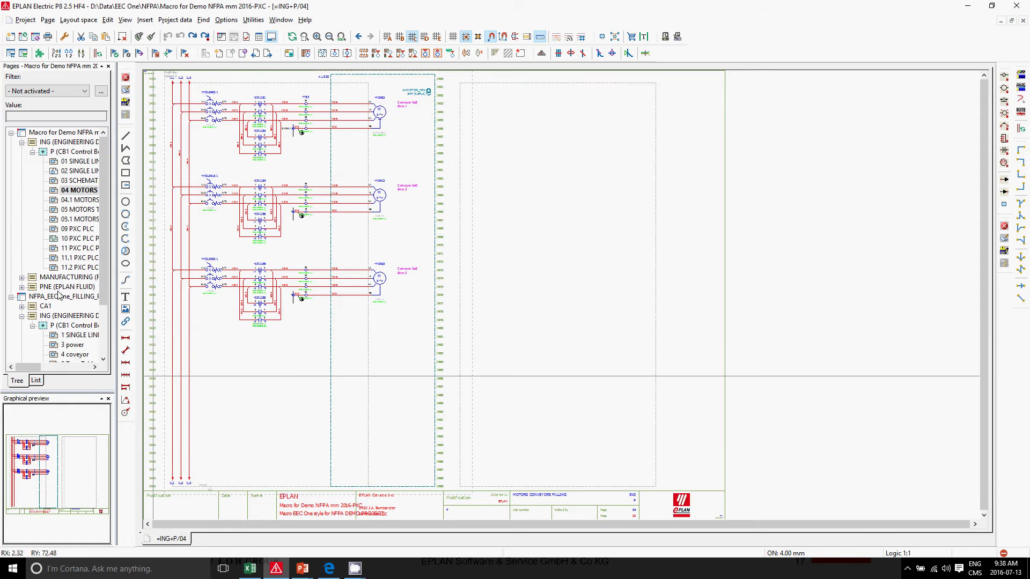
- Close the NFPA_EECOne_FILLING_PACKAGING project in EPLAN
{"action": "left_click", "coordinate": [62, 288]}
{"action": "left_click", "coordinate": [62, 296]}
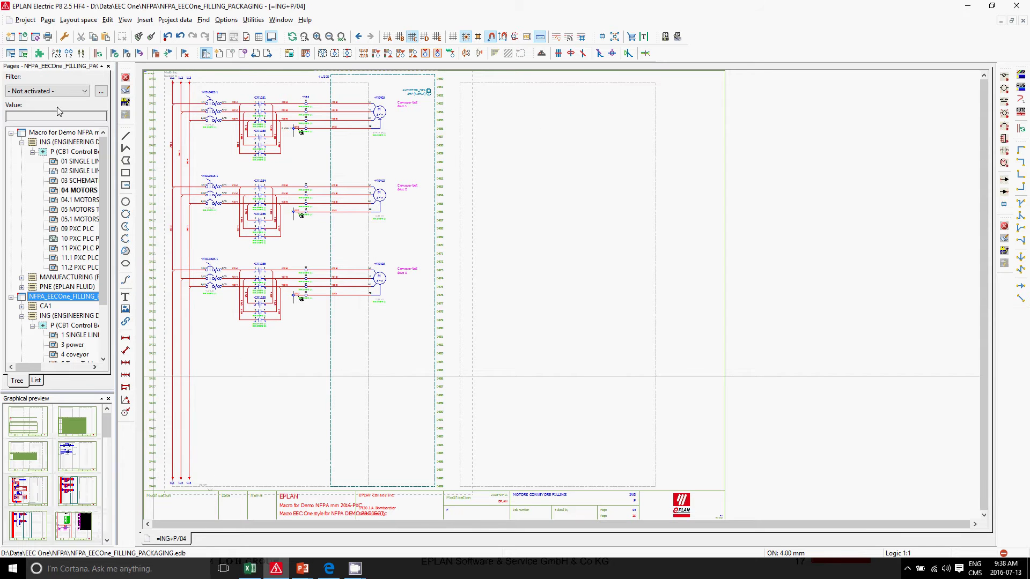
{"action": "left_click", "coordinate": [35, 36]}
- In EEC One, open project D:\Data\EEC One\NFPA\NFPA_EECOne_FILLING_PACKAGING.elk
{"action": "left_click", "coordinate": [251, 573]}
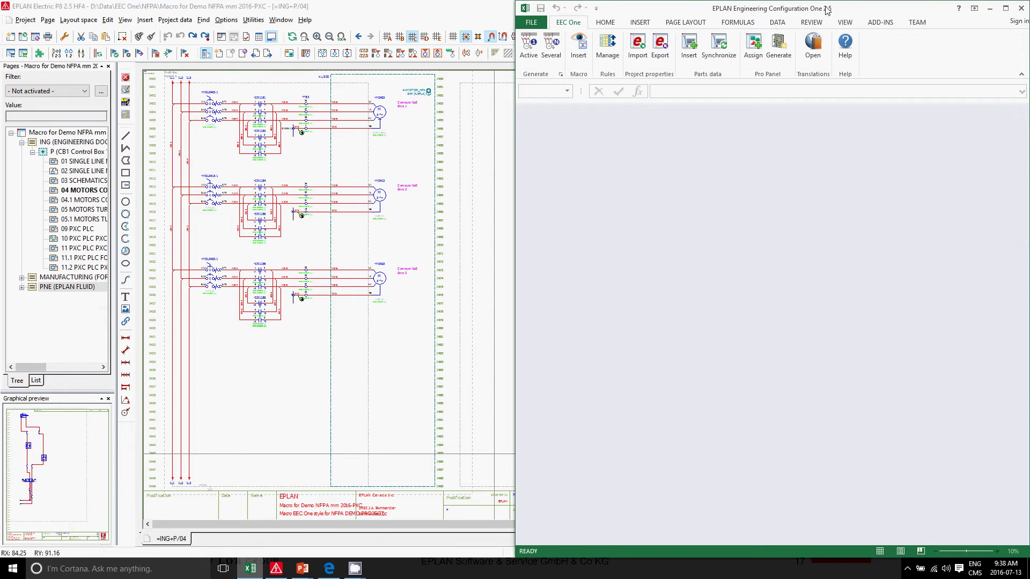
{"action": "left_click", "coordinate": [1006, 8]}
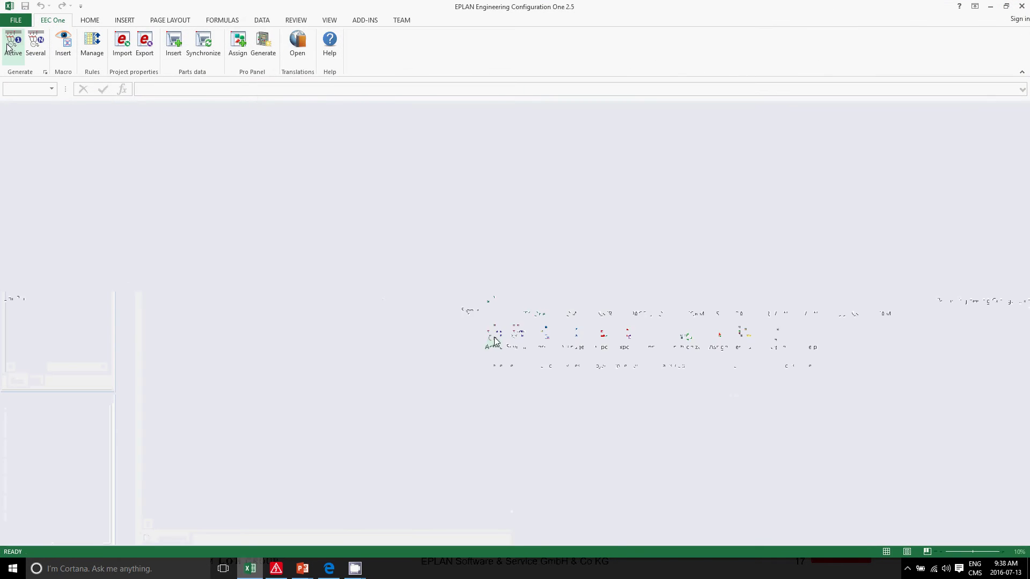
{"action": "left_click", "coordinate": [11, 24]}
{"action": "left_click", "coordinate": [19, 88]}
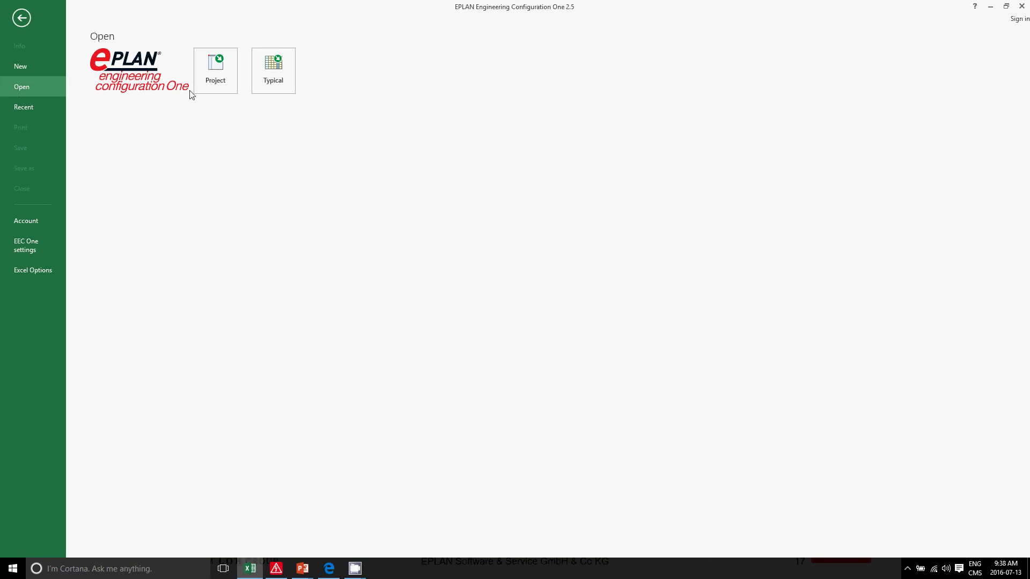
{"action": "left_click", "coordinate": [223, 68]}
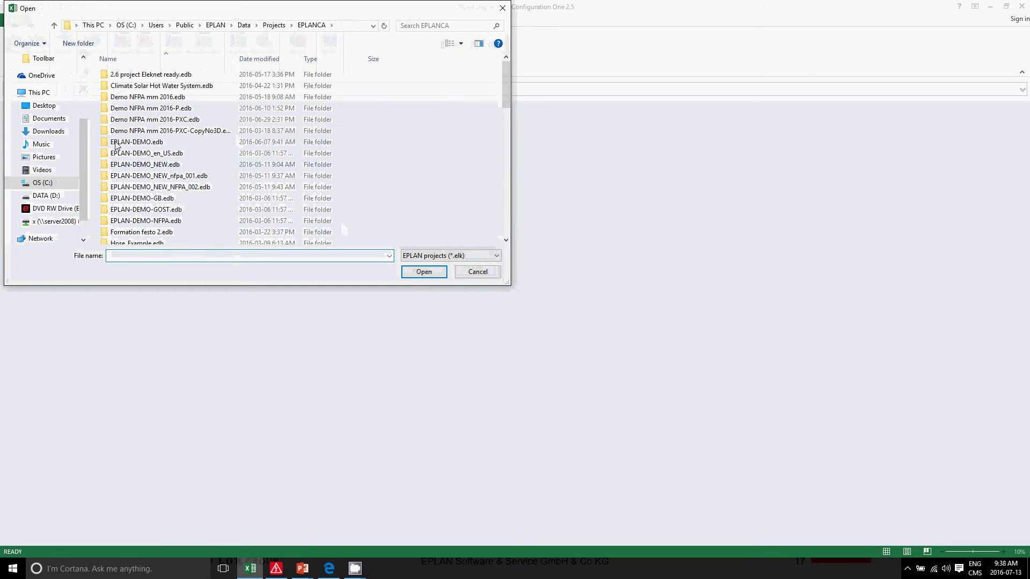
{"action": "left_click", "coordinate": [46, 196]}
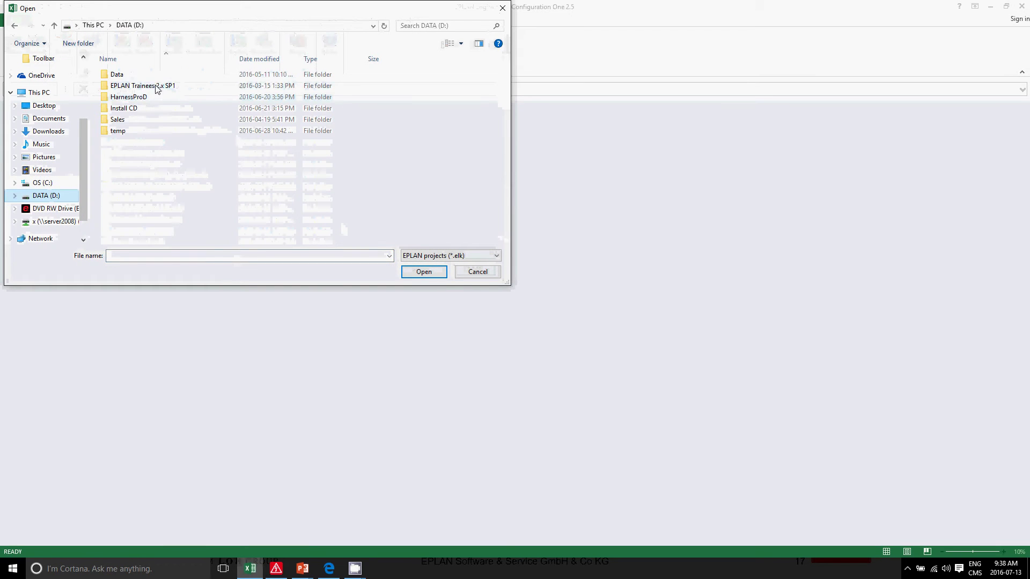
{"action": "double_click", "coordinate": [120, 75]}
{"action": "left_click", "coordinate": [122, 86]}
{"action": "left_click", "coordinate": [126, 87]}
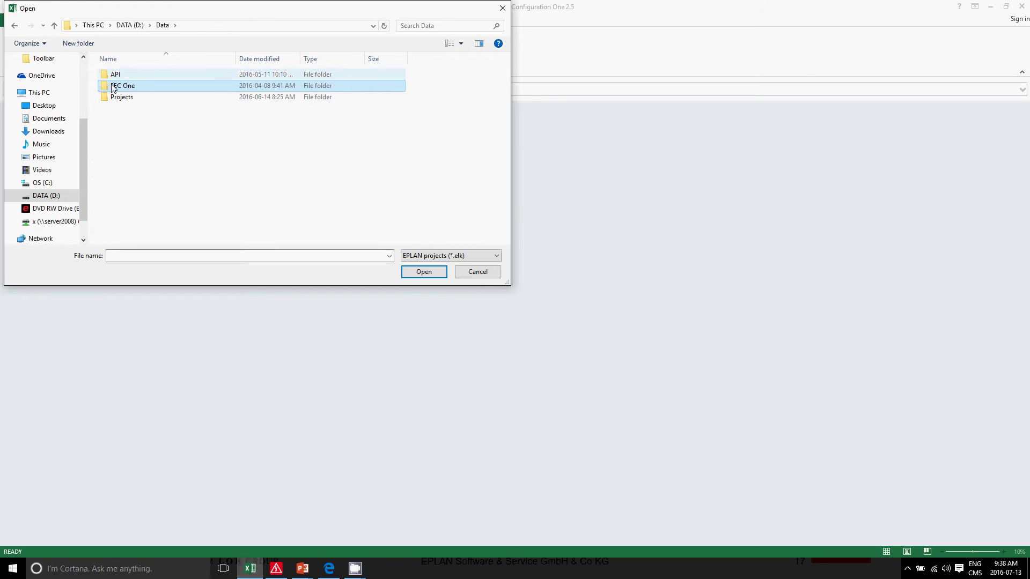
{"action": "double_click", "coordinate": [106, 89]}
{"action": "double_click", "coordinate": [125, 87]}
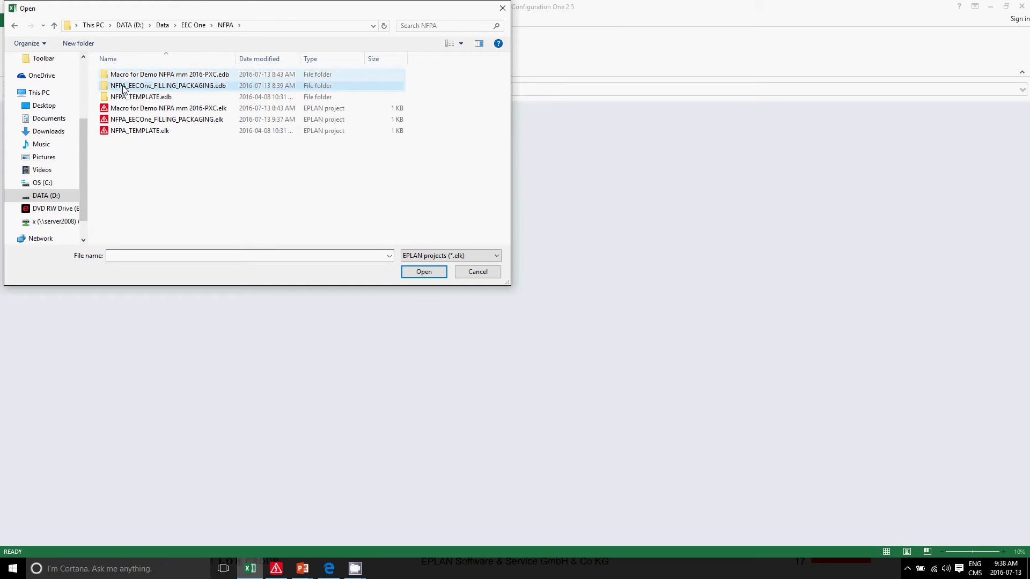
{"action": "double_click", "coordinate": [193, 120]}
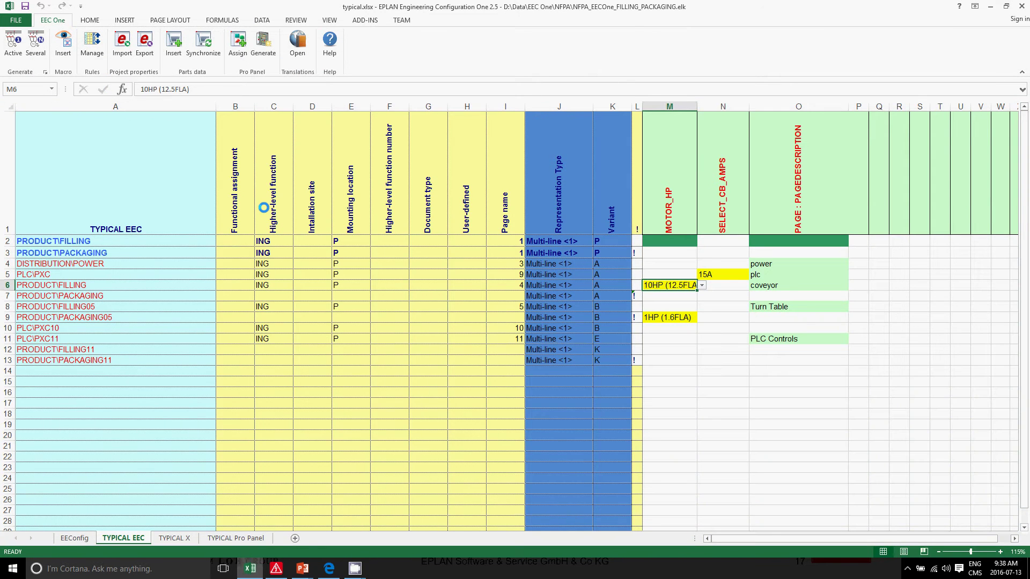
- Set the PLC\PXC breaker amps in cell N5 to 1A
{"action": "left_click", "coordinate": [172, 241]}
{"action": "left_click", "coordinate": [173, 255]}
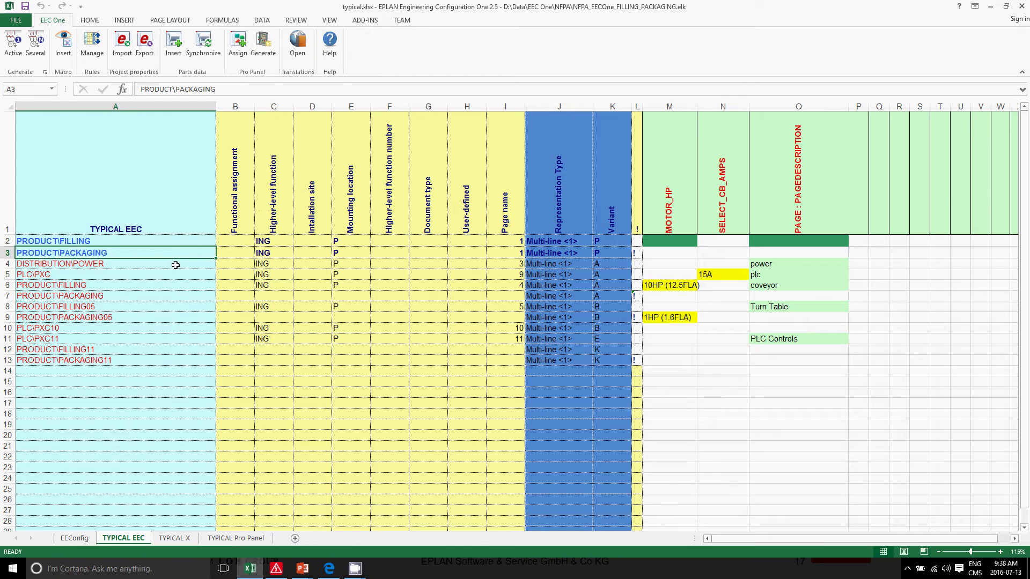
{"action": "left_click", "coordinate": [176, 265]}
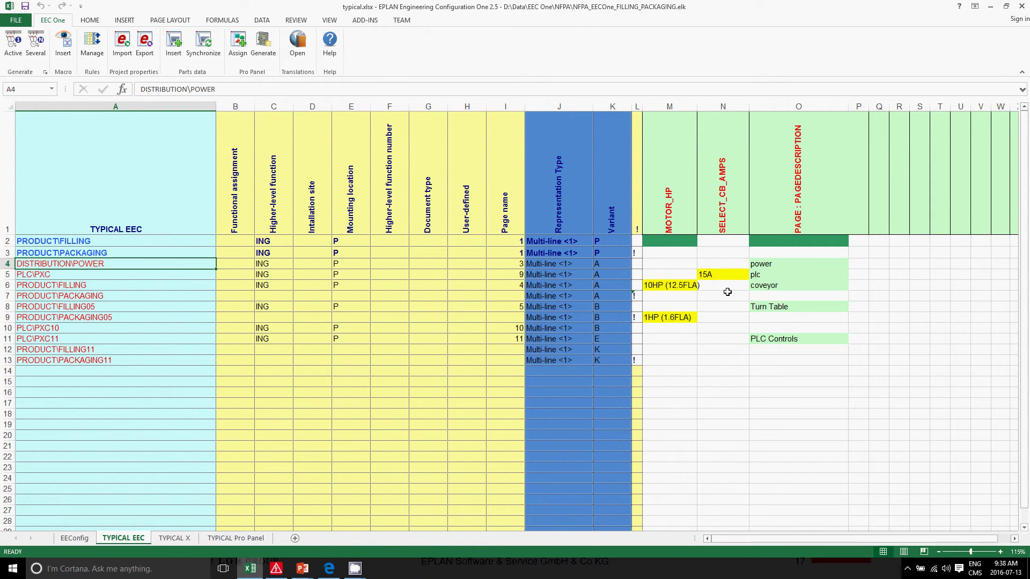
{"action": "left_click", "coordinate": [720, 275]}
{"action": "left_click", "coordinate": [753, 274]}
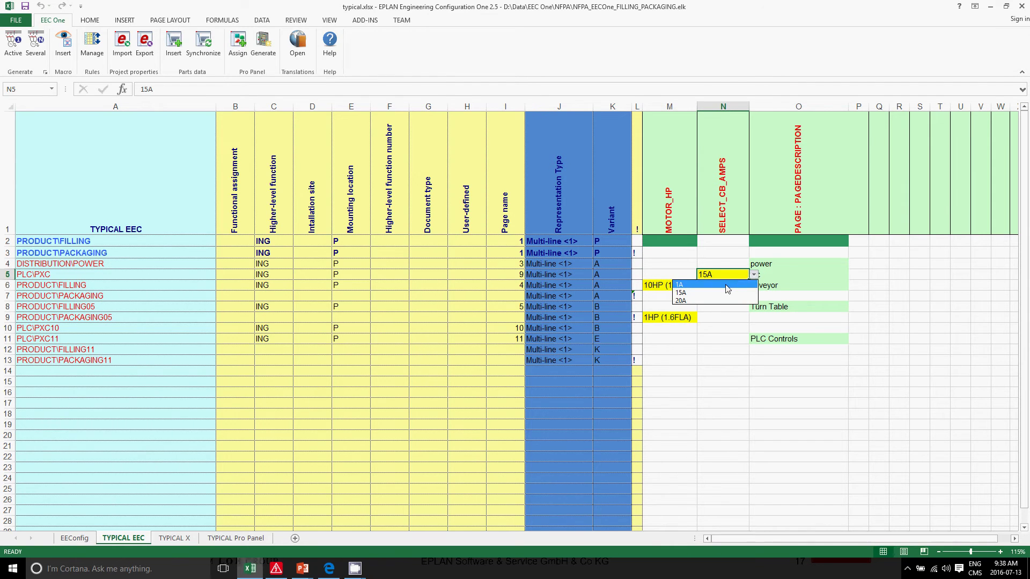
{"action": "left_click", "coordinate": [726, 285]}
{"action": "left_click", "coordinate": [675, 287]}
- Set MOTOR_HP to 3HP (4.8FLA) for the FILLING motor (M6) and PACKAGING05 motor (M9)
{"action": "left_click", "coordinate": [701, 286]}
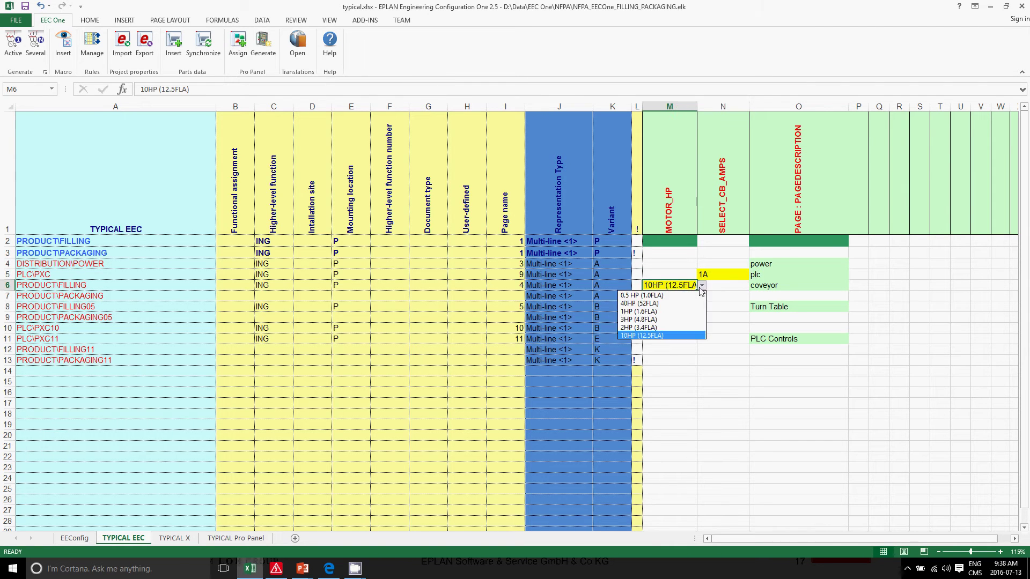
{"action": "left_click", "coordinate": [668, 317]}
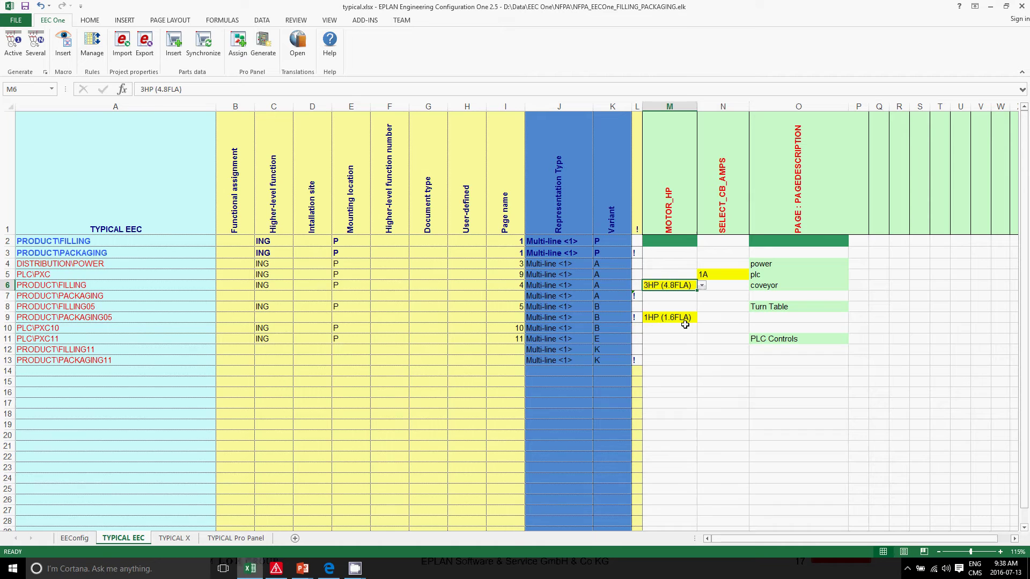
{"action": "left_click", "coordinate": [684, 319]}
{"action": "left_click", "coordinate": [703, 318]}
{"action": "left_click", "coordinate": [695, 319]}
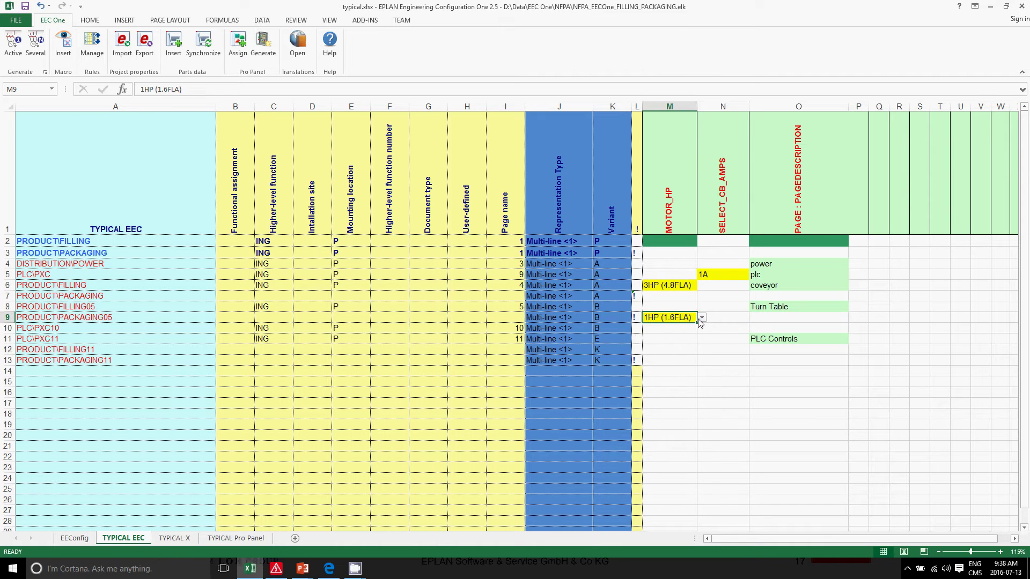
{"action": "left_click", "coordinate": [702, 319]}
{"action": "left_click", "coordinate": [695, 320]}
{"action": "left_click", "coordinate": [702, 317]}
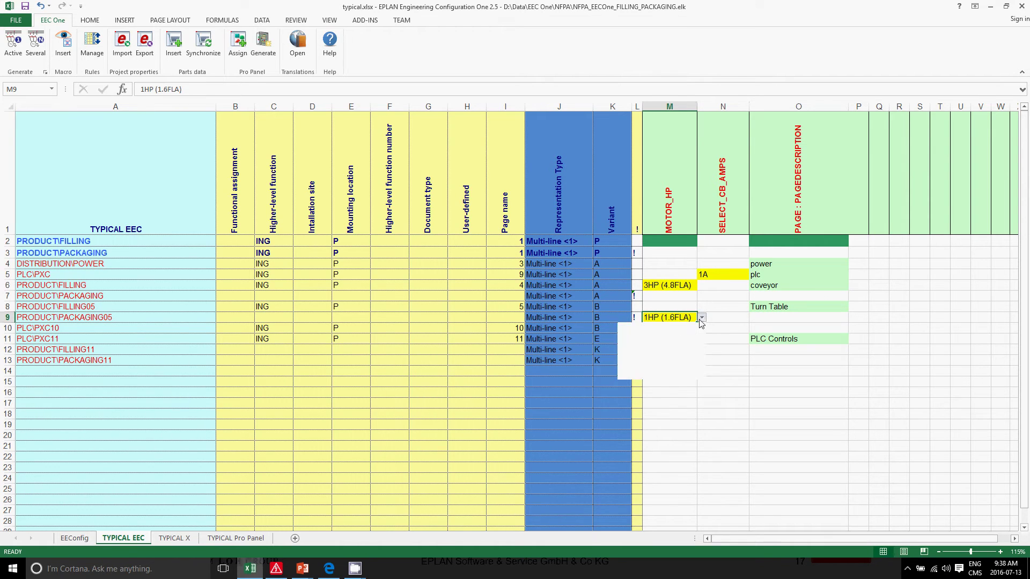
{"action": "left_click", "coordinate": [671, 349]}
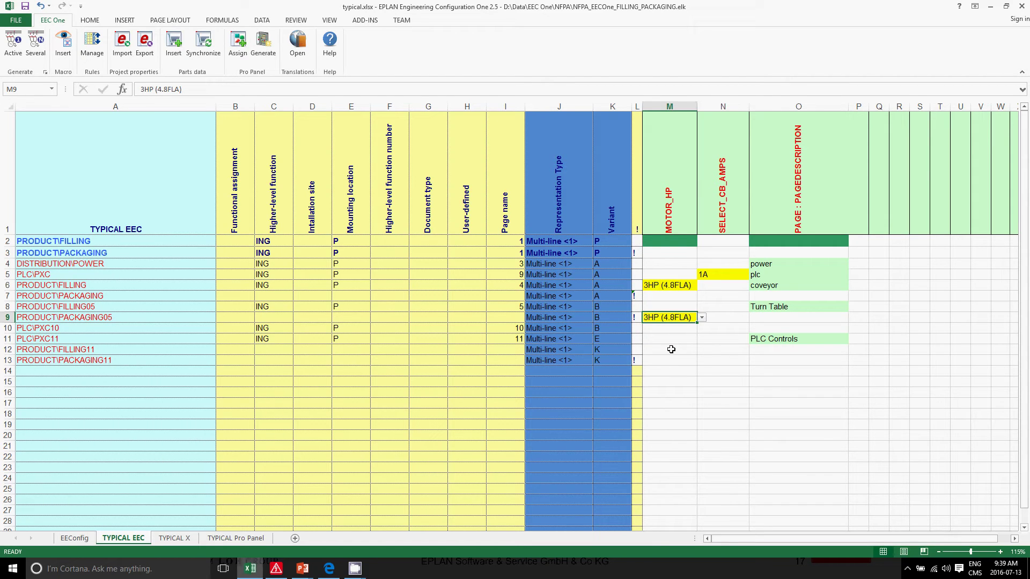
{"action": "left_click", "coordinate": [636, 252]}
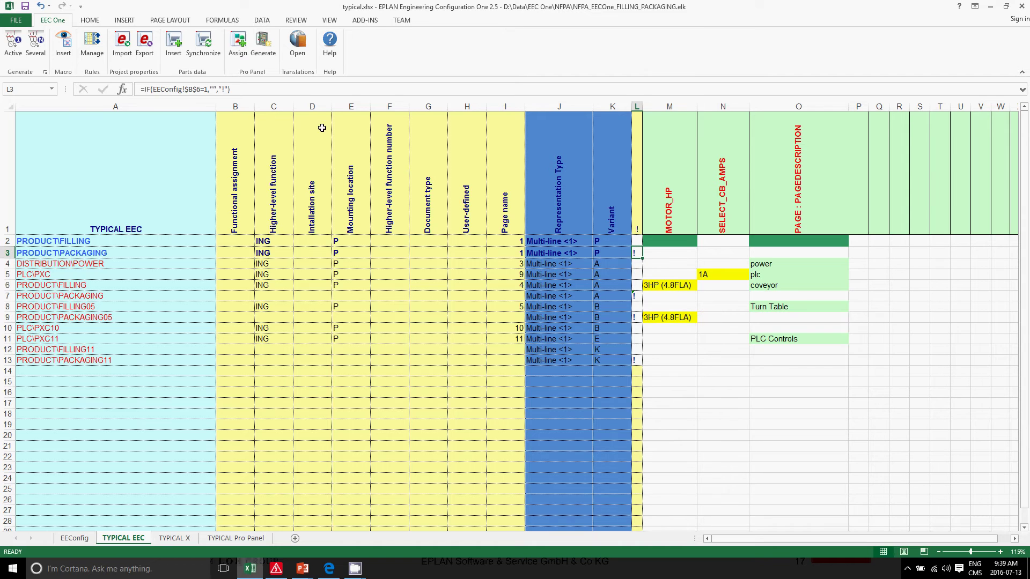
{"action": "left_click", "coordinate": [242, 89]}
{"action": "key", "text": "shift+Home"}
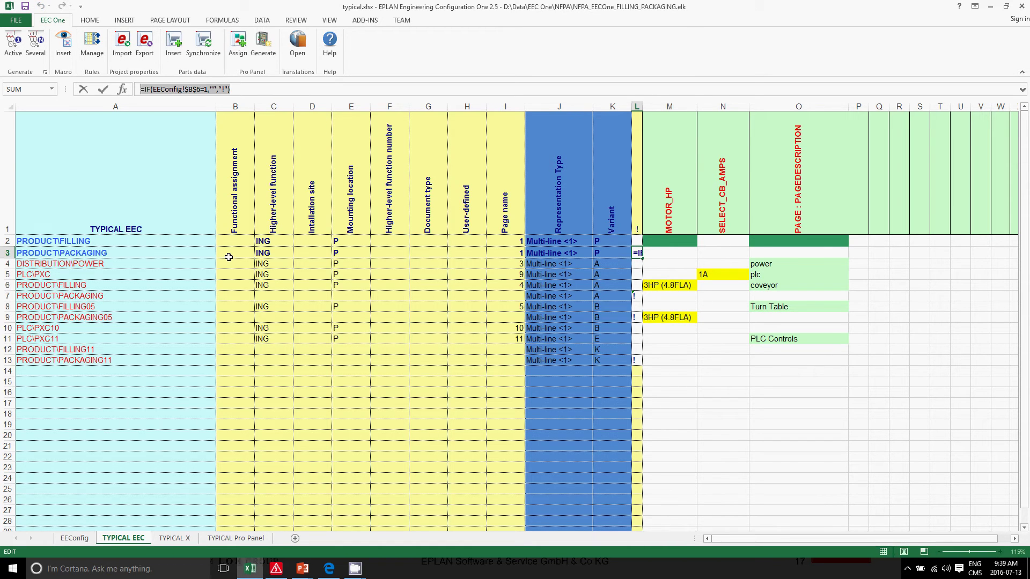
{"action": "type", "text": "="}
{"action": "left_click", "coordinate": [75, 538]}
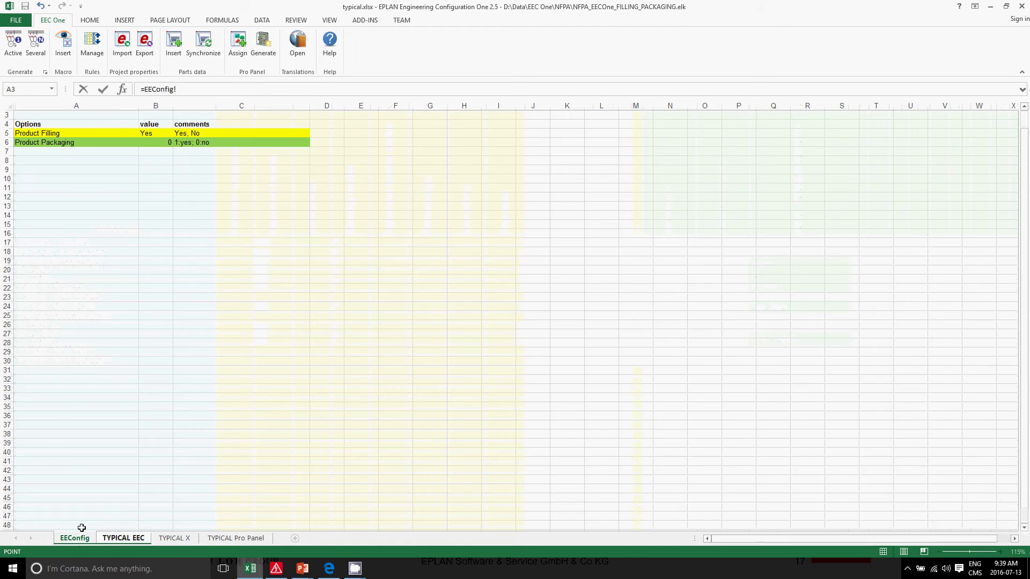
{"action": "left_click", "coordinate": [84, 134]}
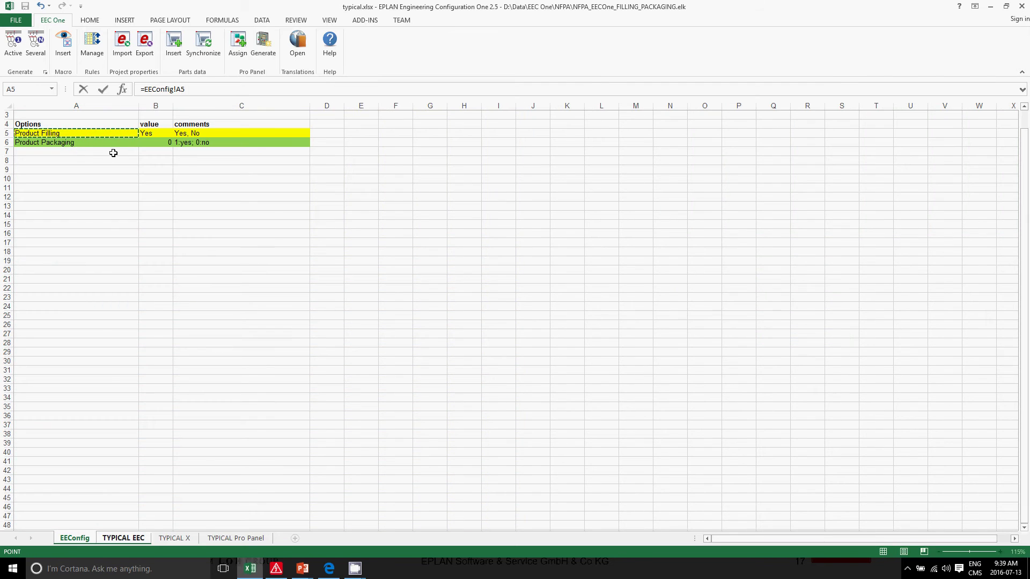
{"action": "key", "text": "Right"}
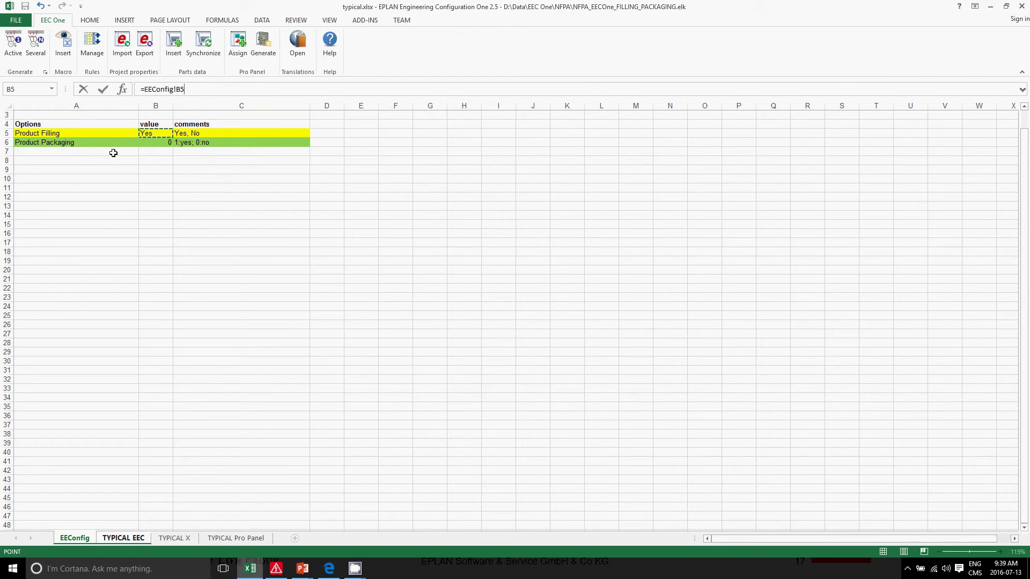
{"action": "key", "text": "Down"}
{"action": "key", "text": "Return"}
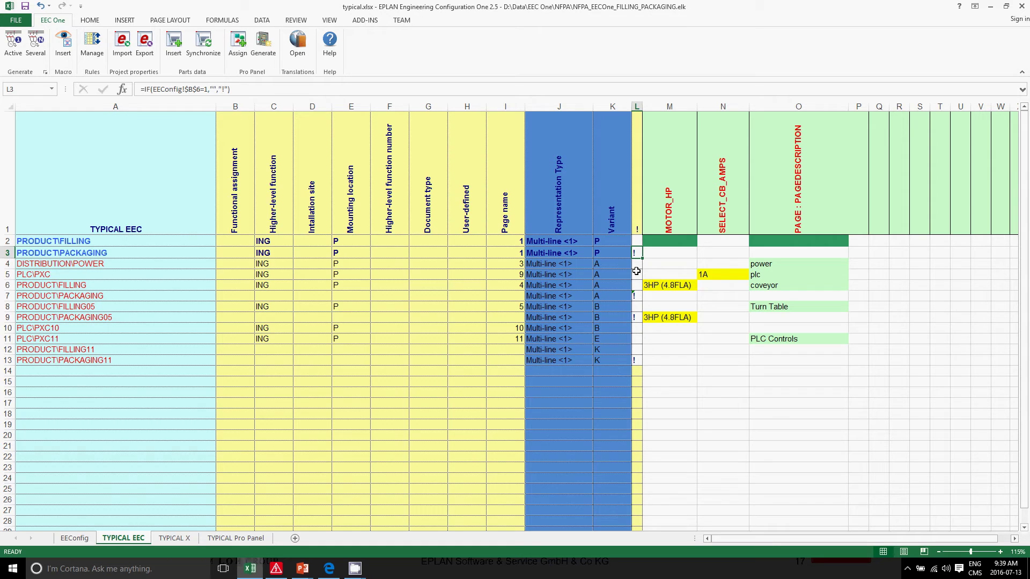
{"action": "left_click", "coordinate": [85, 539]}
{"action": "left_click", "coordinate": [159, 142]}
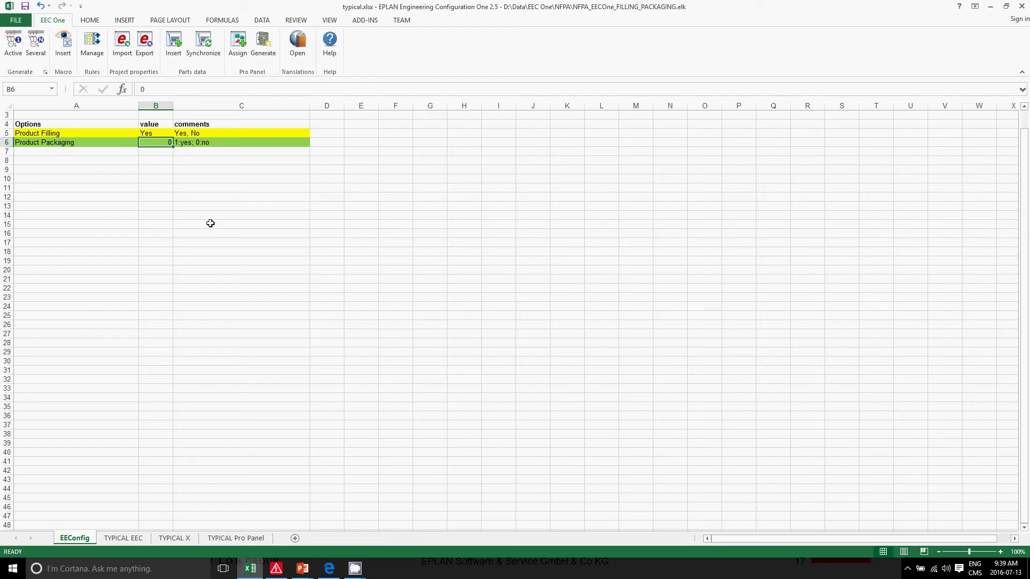
{"action": "key", "text": "Right"}
{"action": "key", "text": "Right"}
{"action": "key", "text": "Left"}
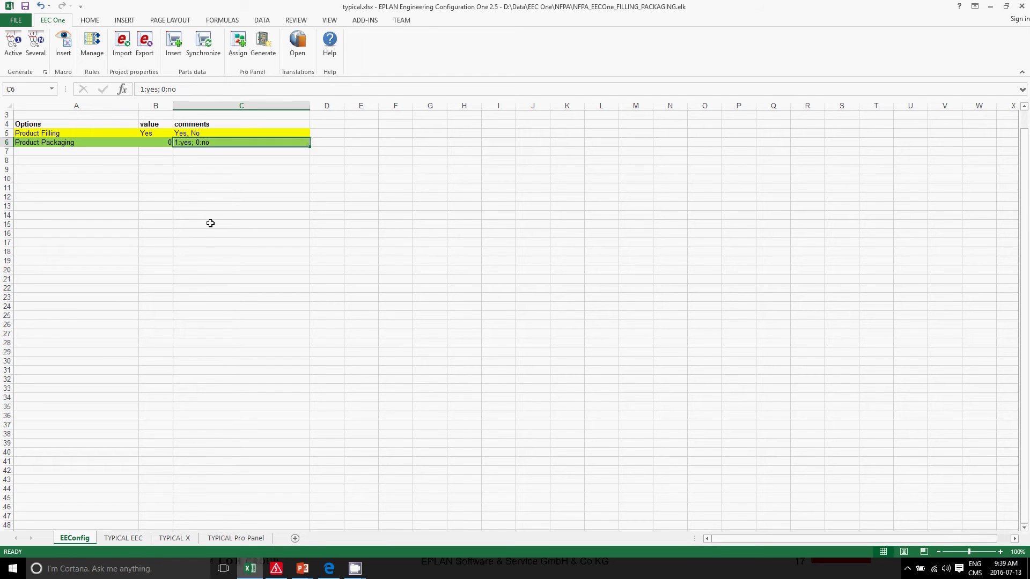
{"action": "key", "text": "Left"}
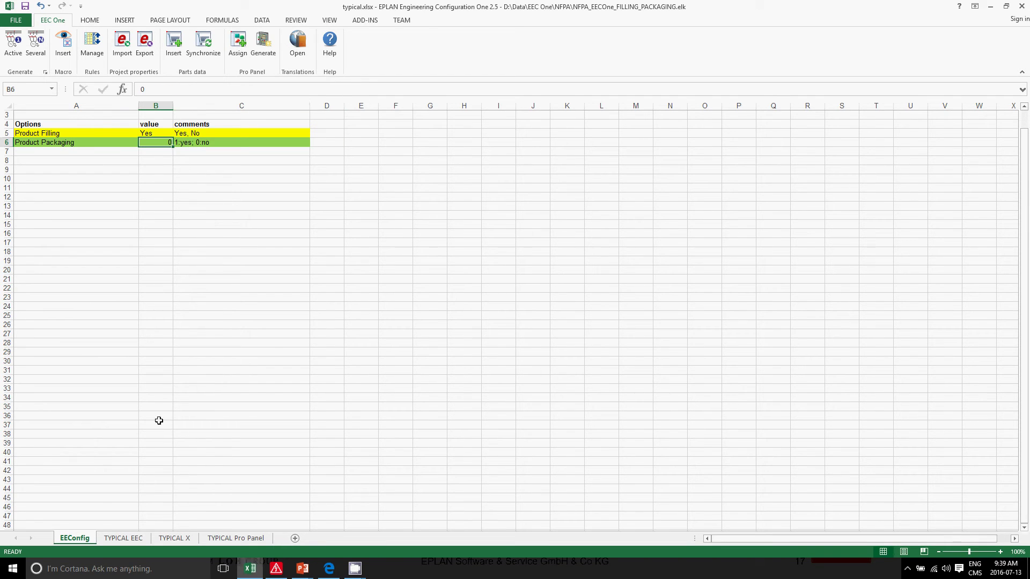
{"action": "left_click", "coordinate": [125, 539]}
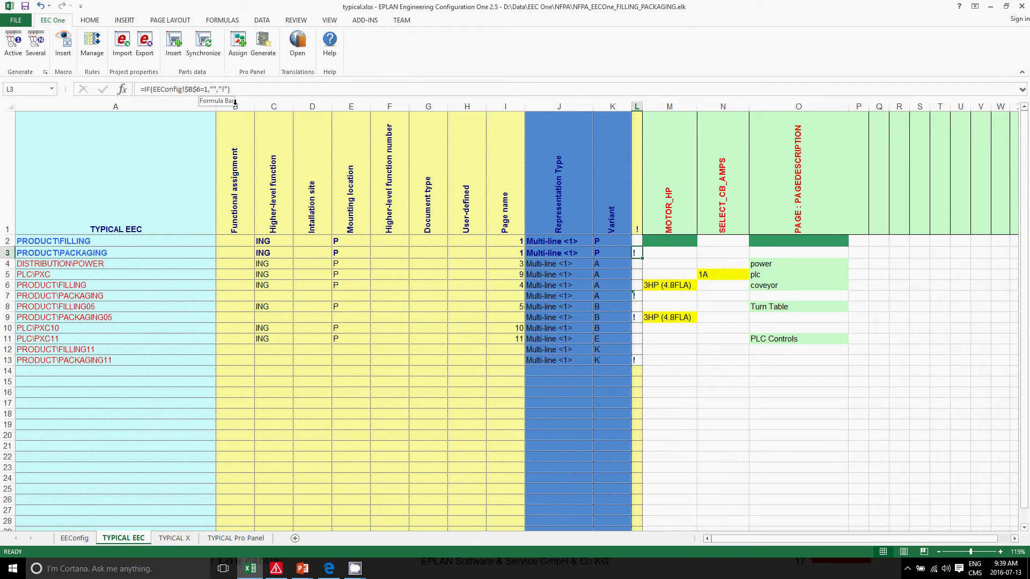
- Review the L2 Product Filling formula and EEConfig options, then generate the project from TYPICAL EEC
{"action": "left_click", "coordinate": [637, 240]}
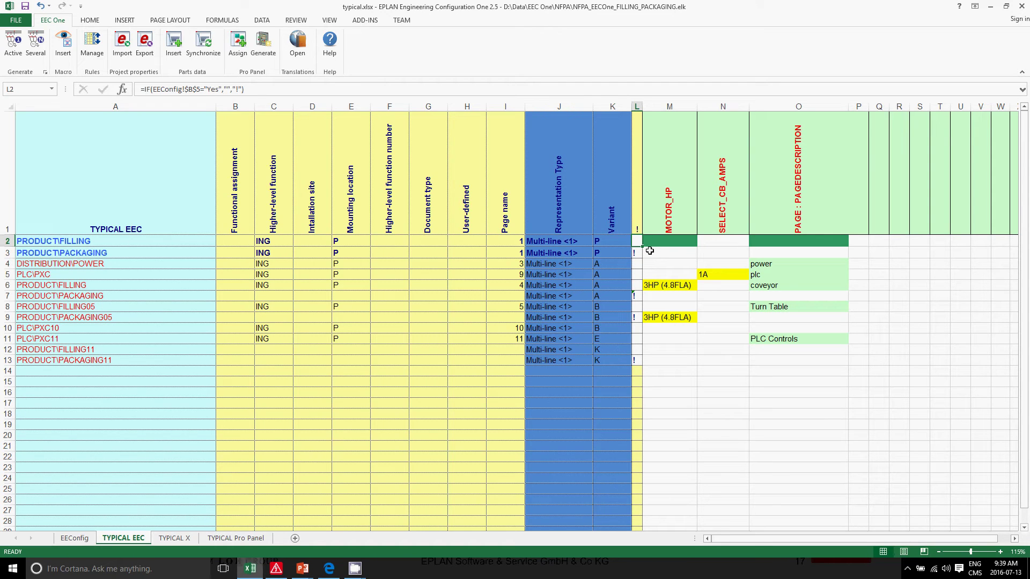
{"action": "left_click", "coordinate": [89, 540]}
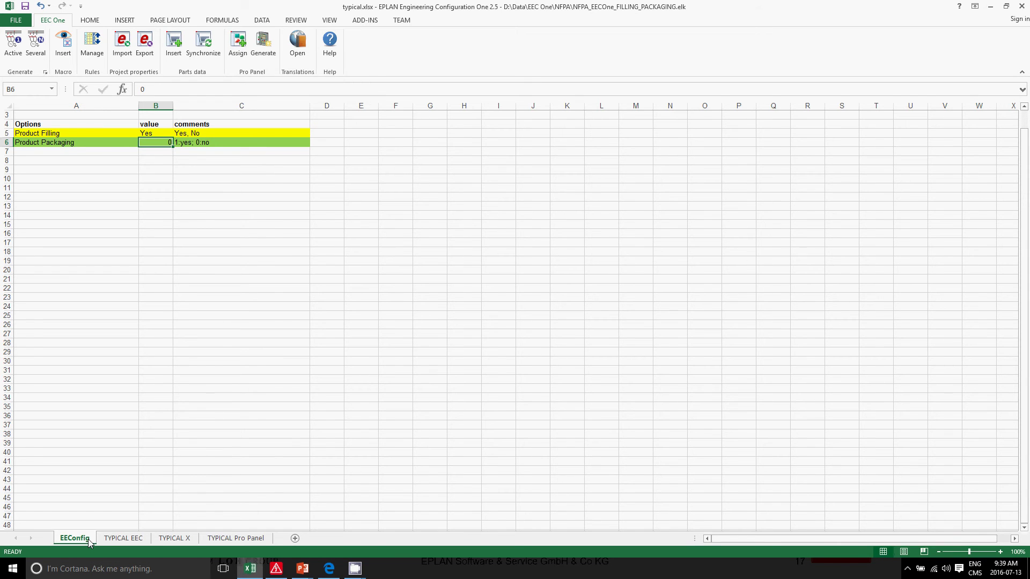
{"action": "left_click", "coordinate": [110, 542]}
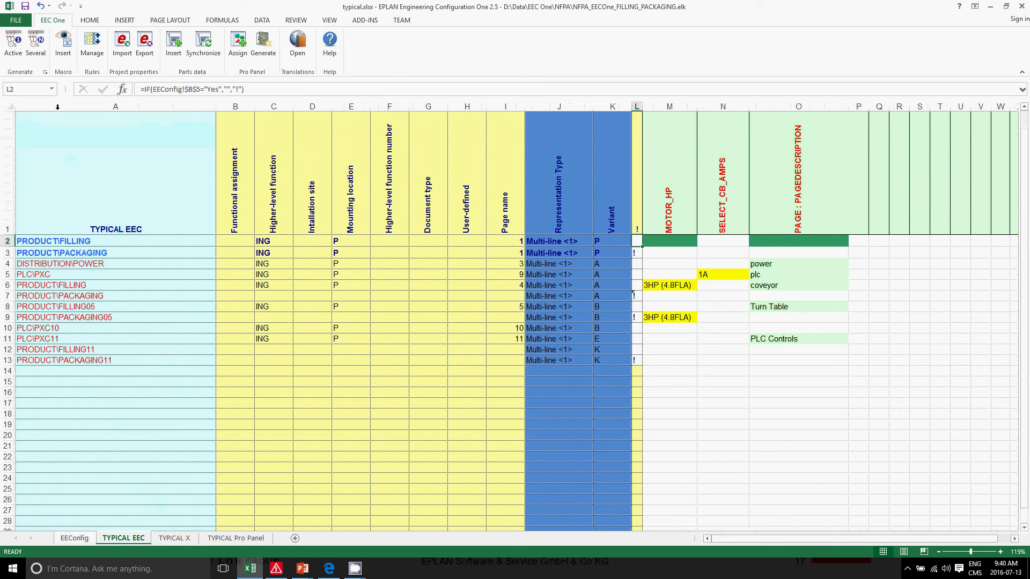
{"action": "left_click", "coordinate": [14, 46]}
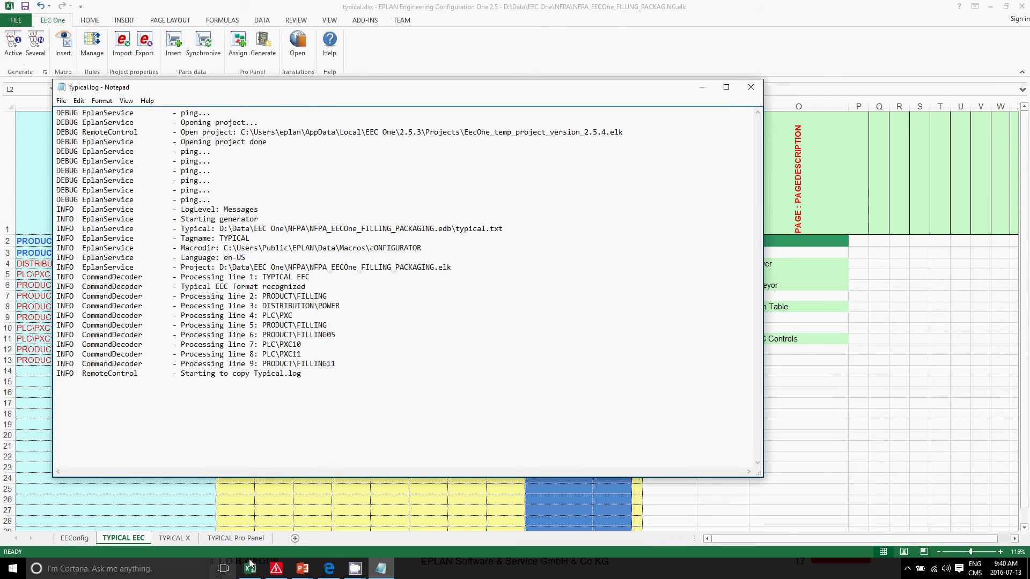
- Reopen the recent NFPA_EECOne_FILLING_PACKAGING.elk project in EPLAN Electric P8
{"action": "left_click", "coordinate": [272, 571]}
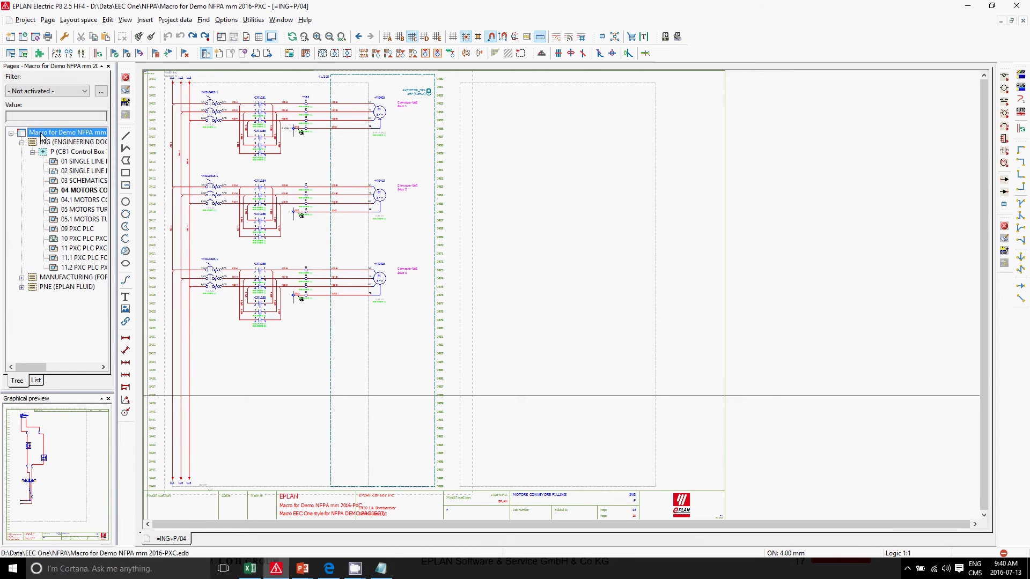
{"action": "left_click", "coordinate": [25, 21]}
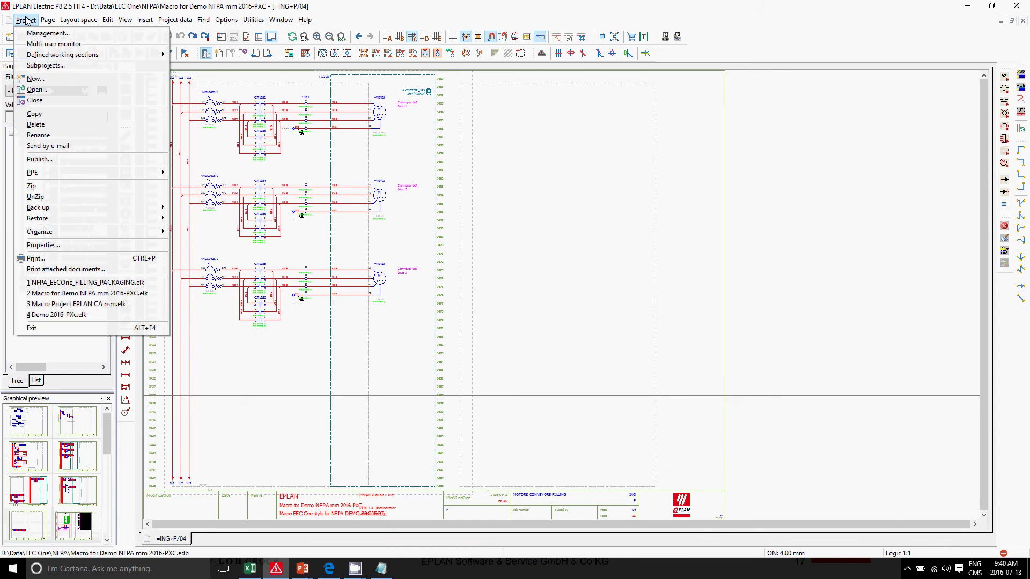
{"action": "left_click", "coordinate": [102, 284]}
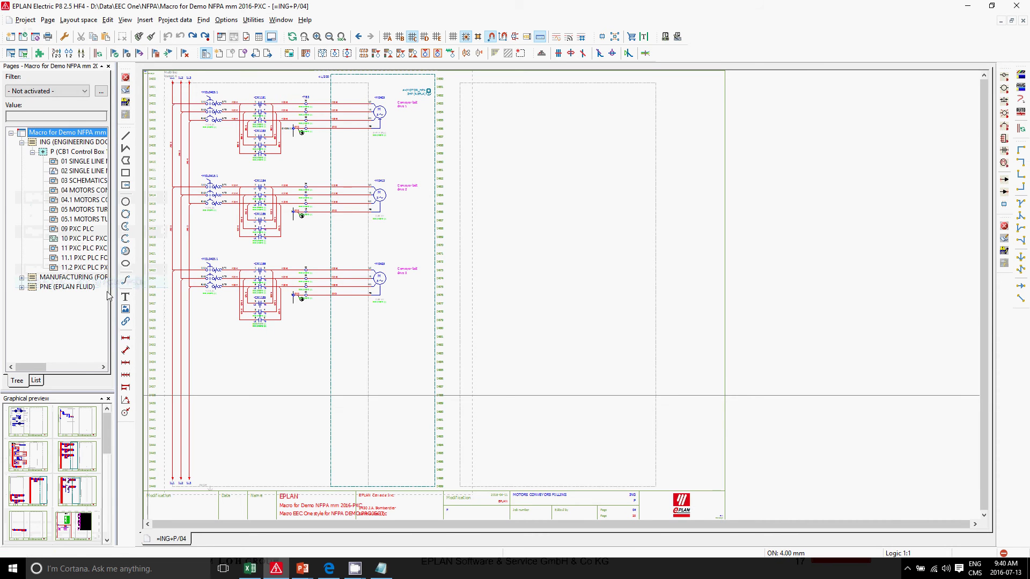
- Open the FILLING single-line overview, then the 3 power, 4 coveyor and 5 Turn Table pages
{"action": "double_click", "coordinate": [64, 315]}
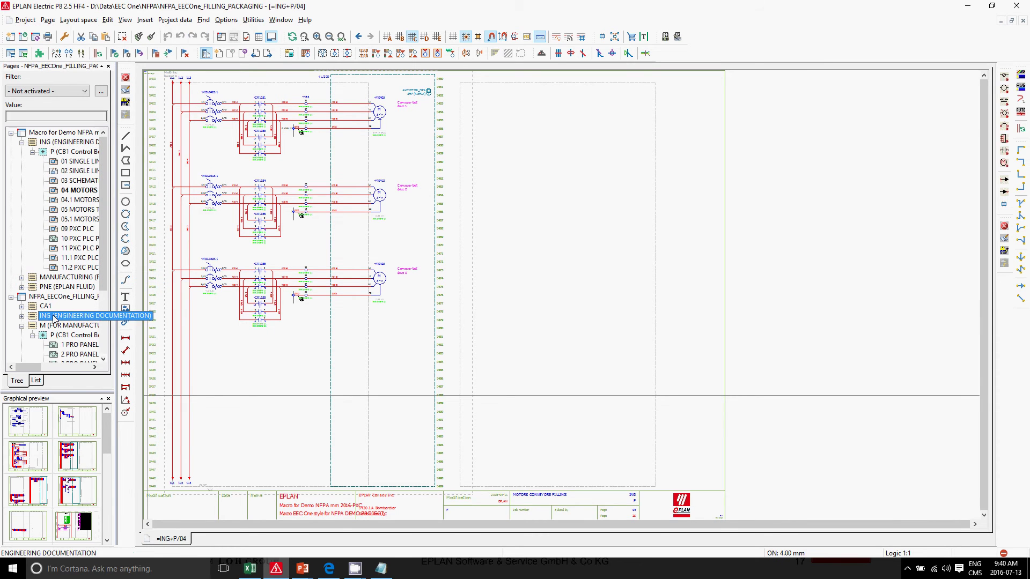
{"action": "double_click", "coordinate": [23, 432]}
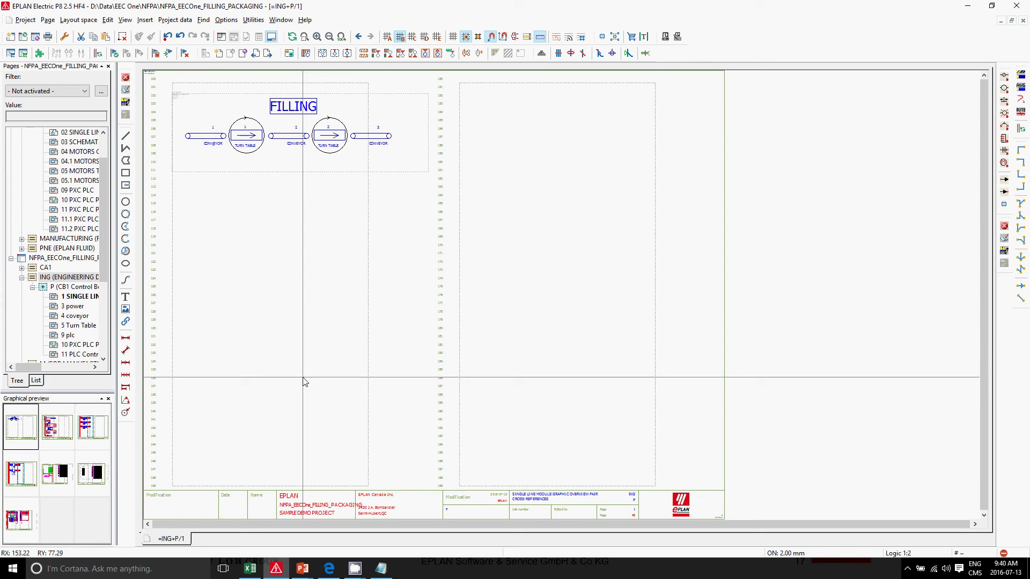
{"action": "double_click", "coordinate": [81, 307]}
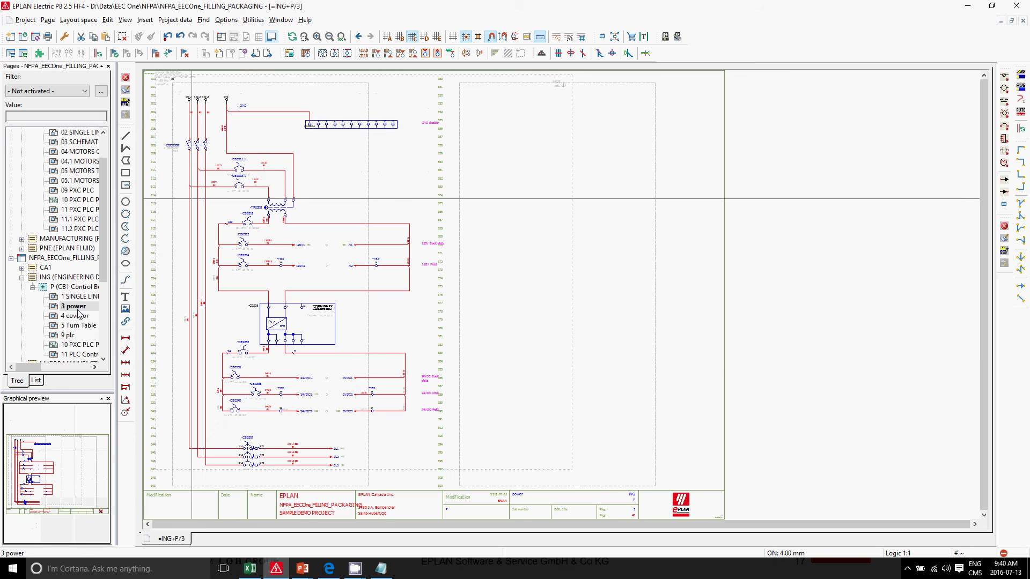
{"action": "left_click", "coordinate": [78, 316]}
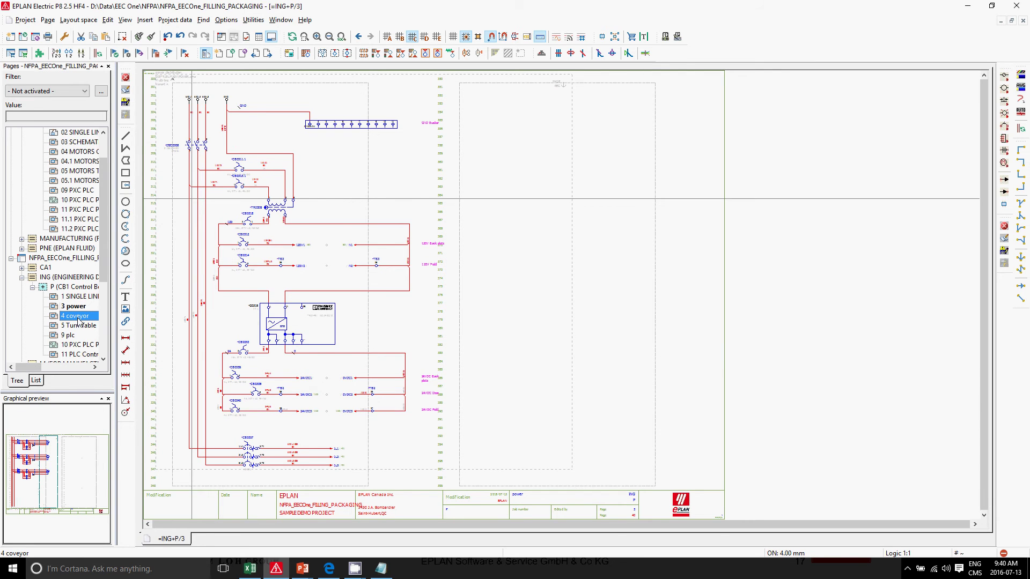
{"action": "double_click", "coordinate": [78, 317]}
{"action": "double_click", "coordinate": [80, 326]}
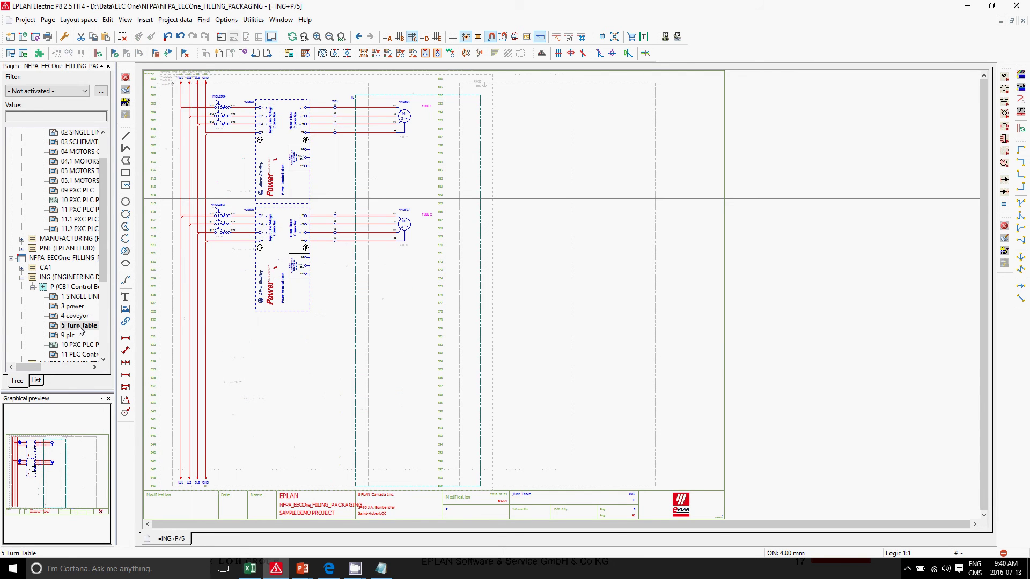
- Open the 9 plc page, select the PLC box, and preview CB1 Control Box 1 pages
{"action": "left_click", "coordinate": [73, 338]}
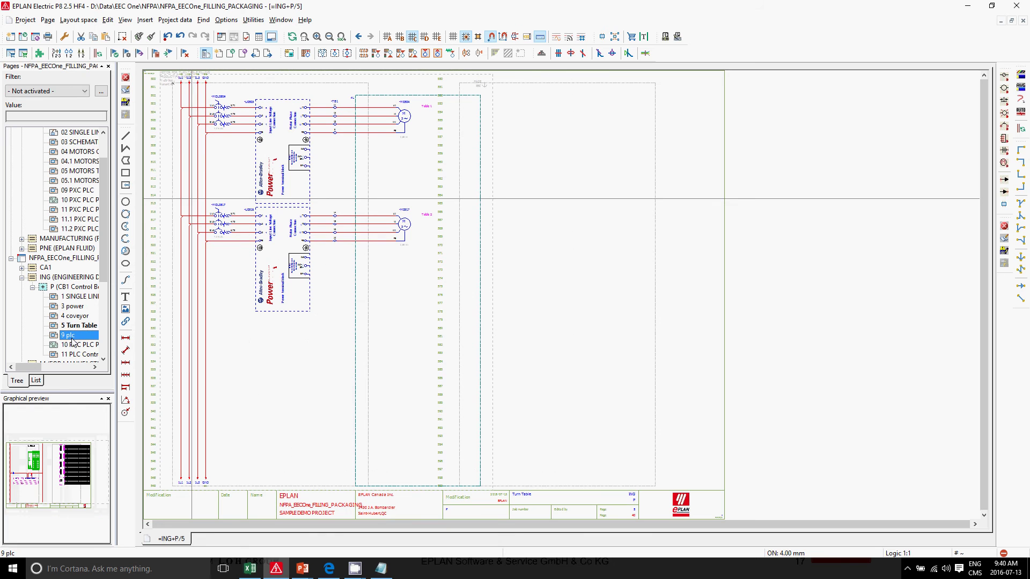
{"action": "double_click", "coordinate": [73, 337]}
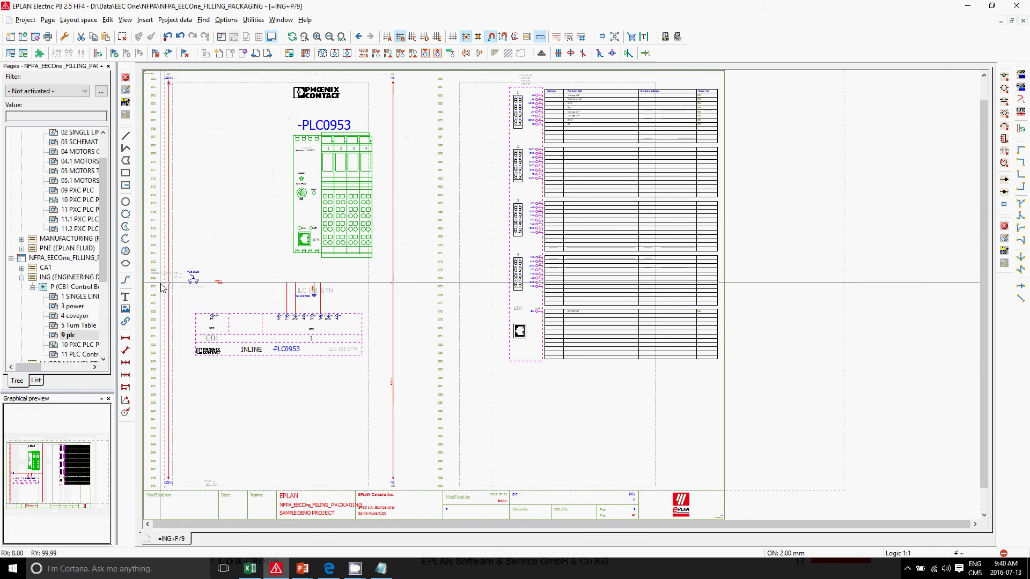
{"action": "scroll", "coordinate": [225, 303], "scroll_direction": "up", "scroll_amount": 3}
{"action": "scroll", "coordinate": [225, 303], "scroll_direction": "up", "scroll_amount": 1}
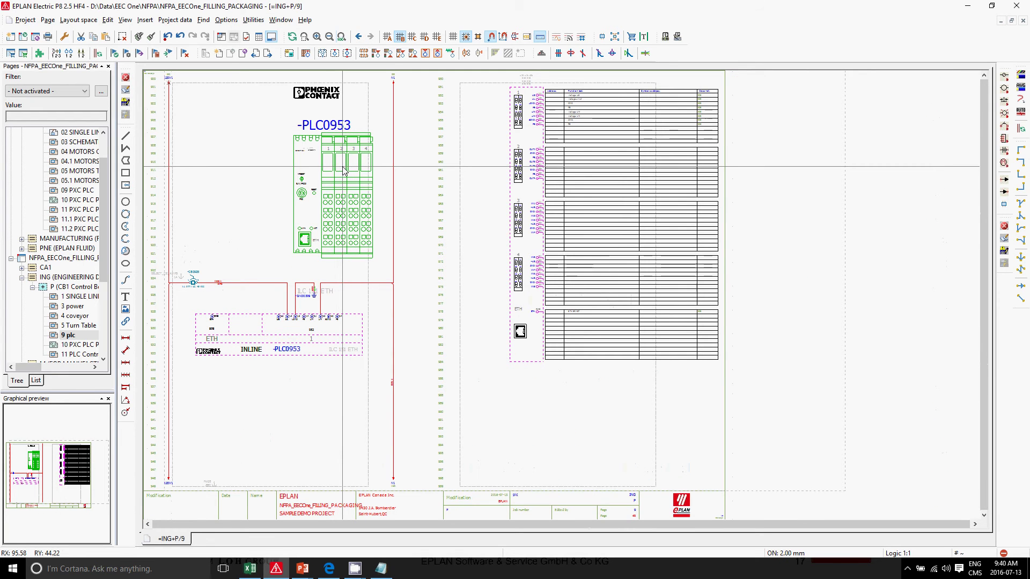
{"action": "left_click", "coordinate": [327, 208]}
{"action": "left_click", "coordinate": [78, 287]}
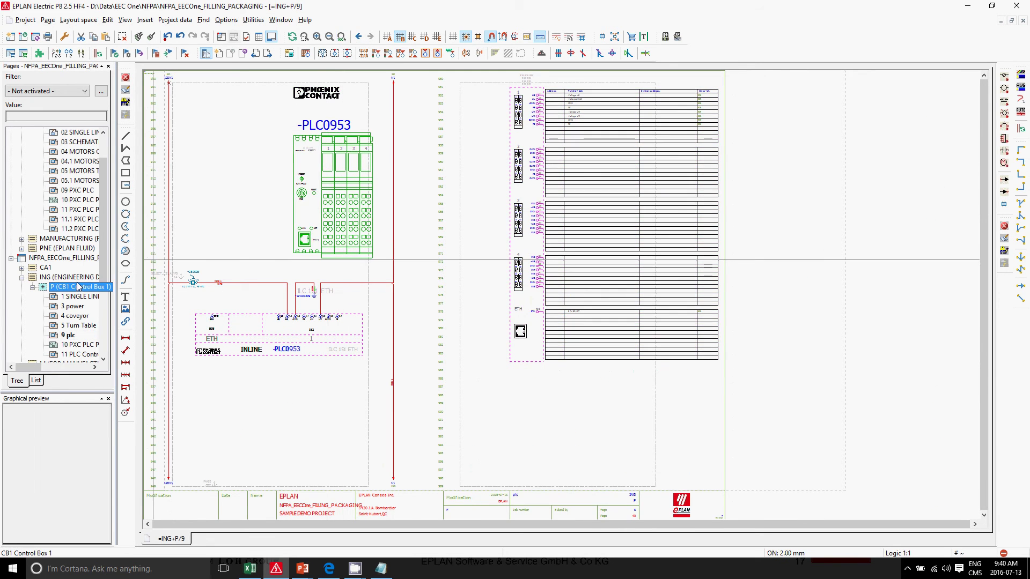
- Close the project, set EEConfig B6 Product Packaging to 1, and regenerate from TYPICAL EEC
{"action": "left_click", "coordinate": [35, 38]}
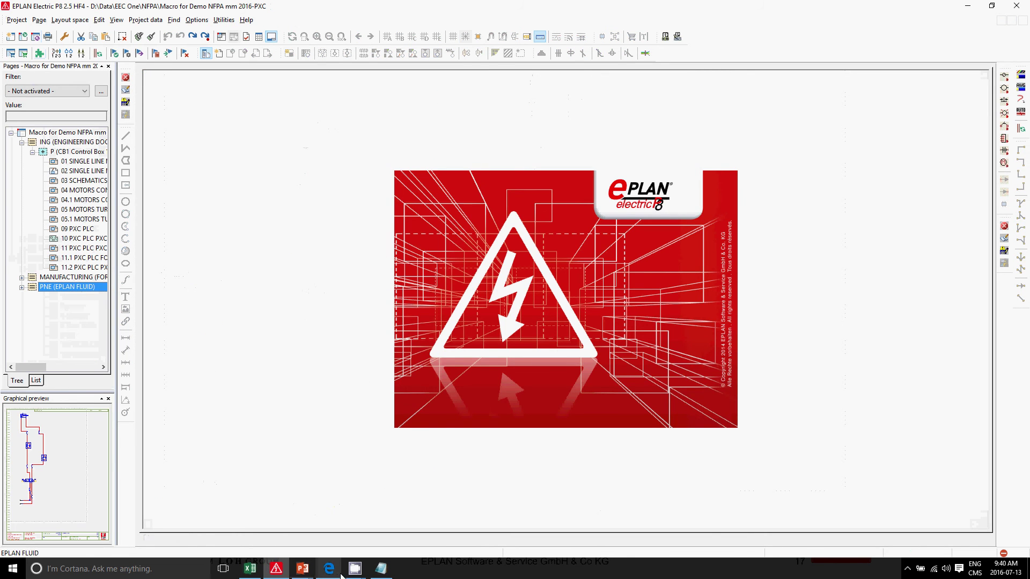
{"action": "left_click", "coordinate": [249, 569]}
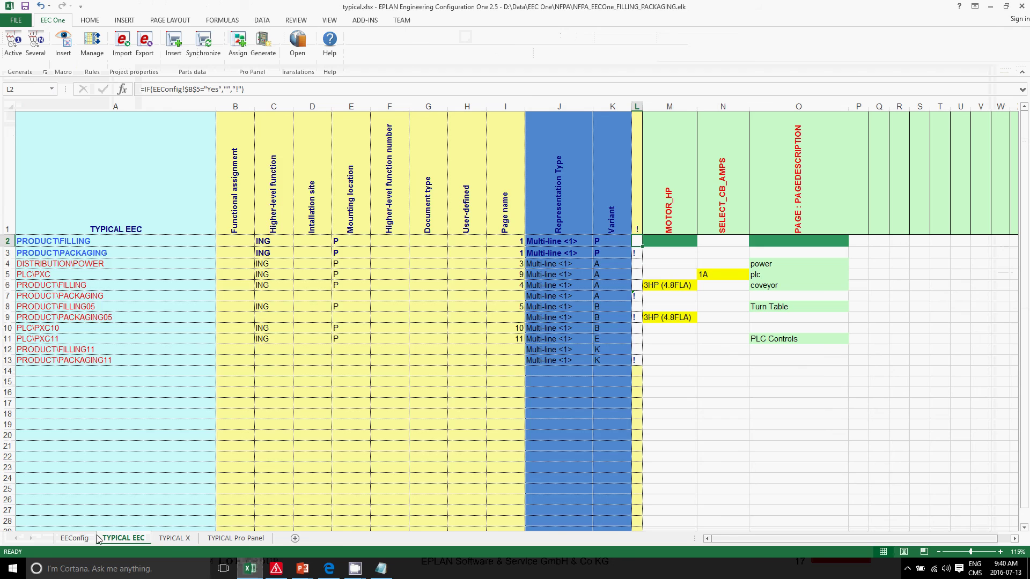
{"action": "left_click", "coordinate": [75, 538]}
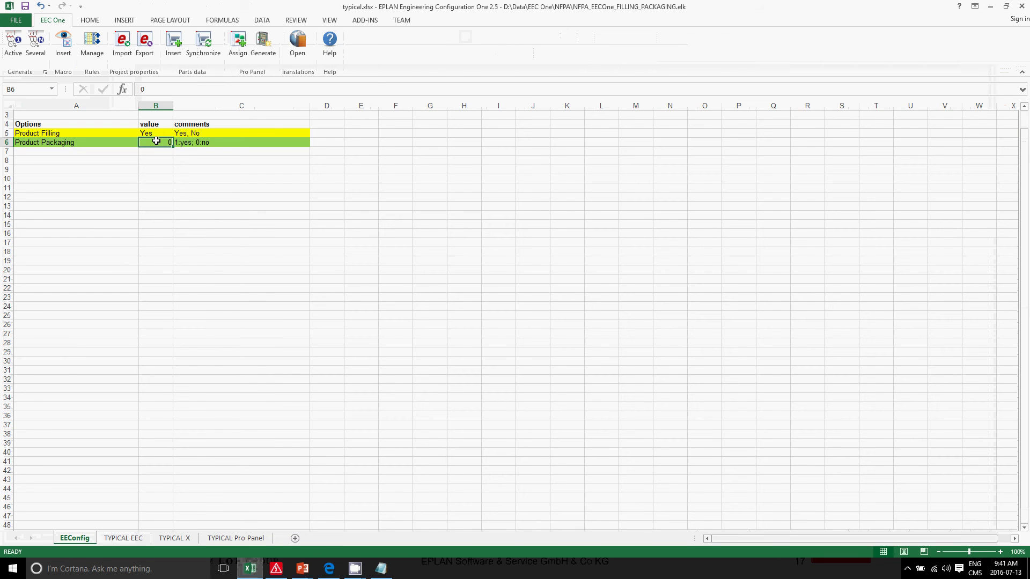
{"action": "type", "text": "1"}
{"action": "left_click", "coordinate": [175, 331]}
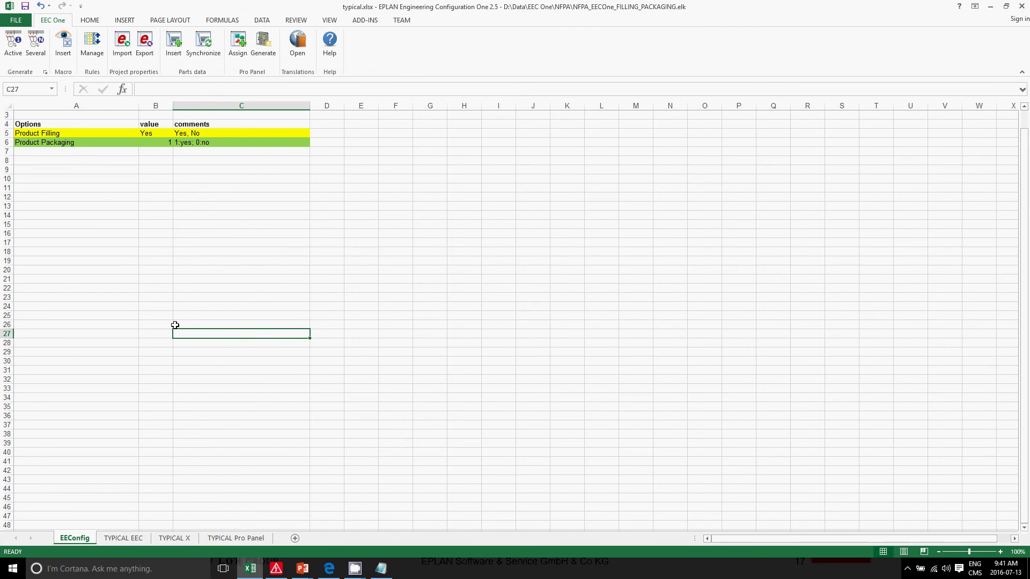
{"action": "left_click", "coordinate": [124, 537]}
{"action": "left_click", "coordinate": [14, 43]}
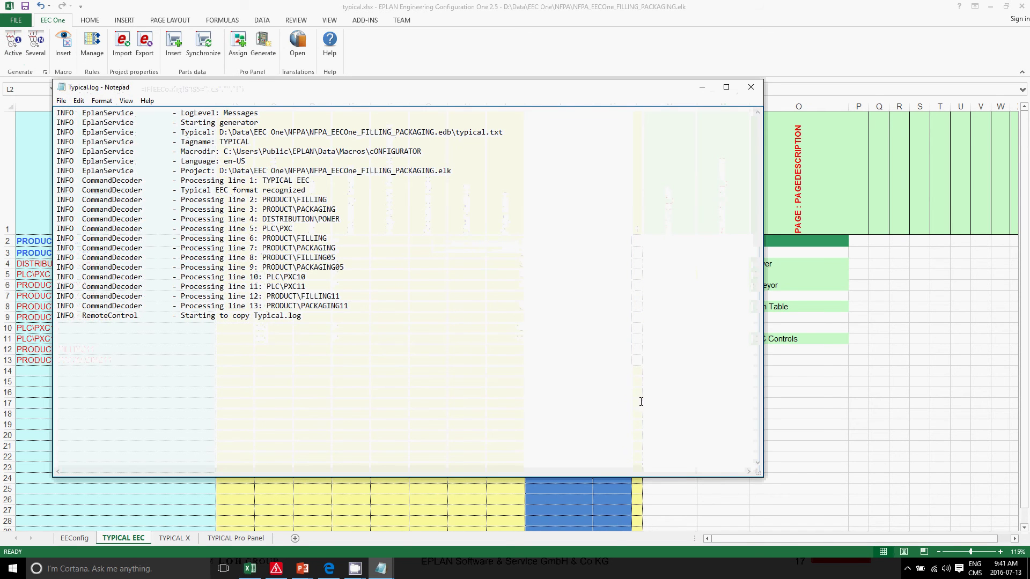
- Reopen the regenerated NFPA_EECOne_FILLING_PACKAGING project from the recent projects list
{"action": "left_click", "coordinate": [276, 569]}
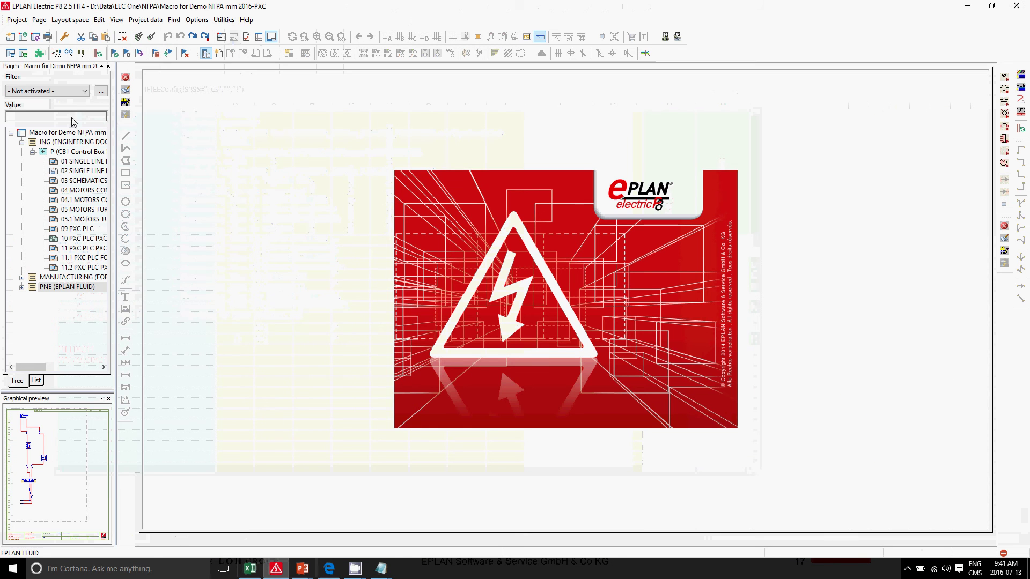
{"action": "left_click", "coordinate": [16, 20]}
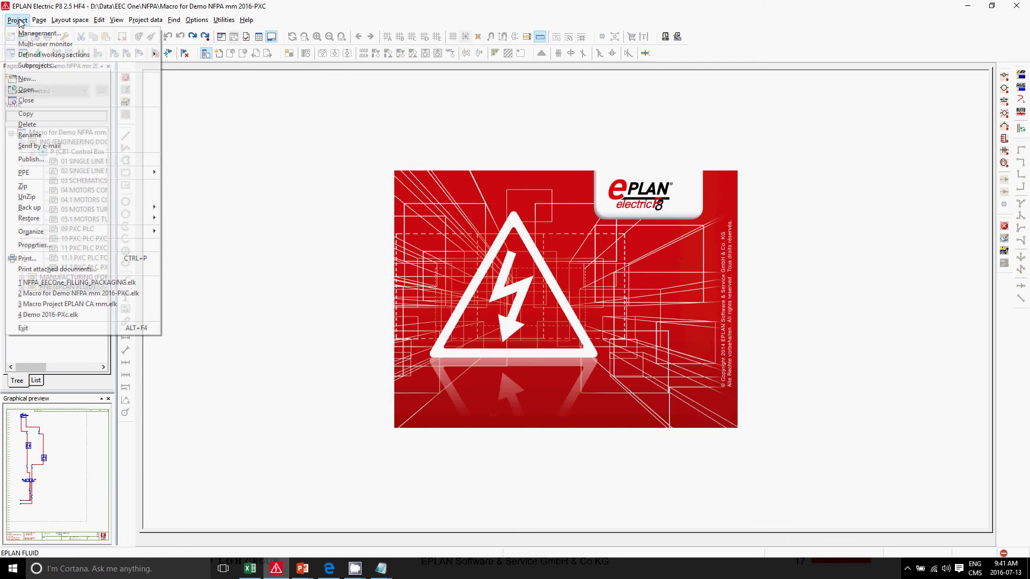
{"action": "left_click", "coordinate": [54, 282]}
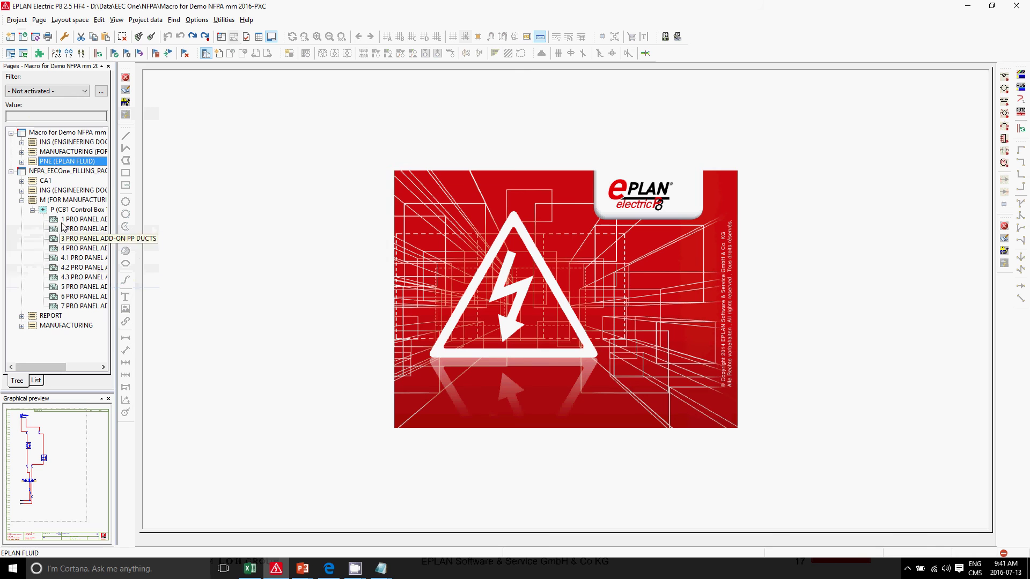
- Open the first single-line overview page and select its new PACKAGING block
{"action": "left_click", "coordinate": [70, 191]}
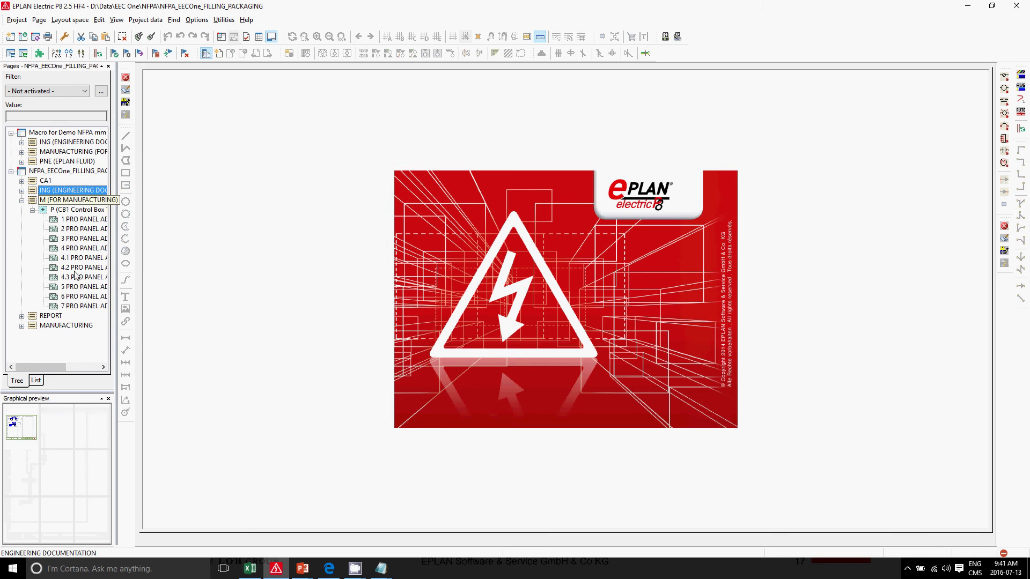
{"action": "double_click", "coordinate": [22, 439]}
{"action": "left_click_drag", "start_coordinate": [414, 314], "coordinate": [198, 193]}
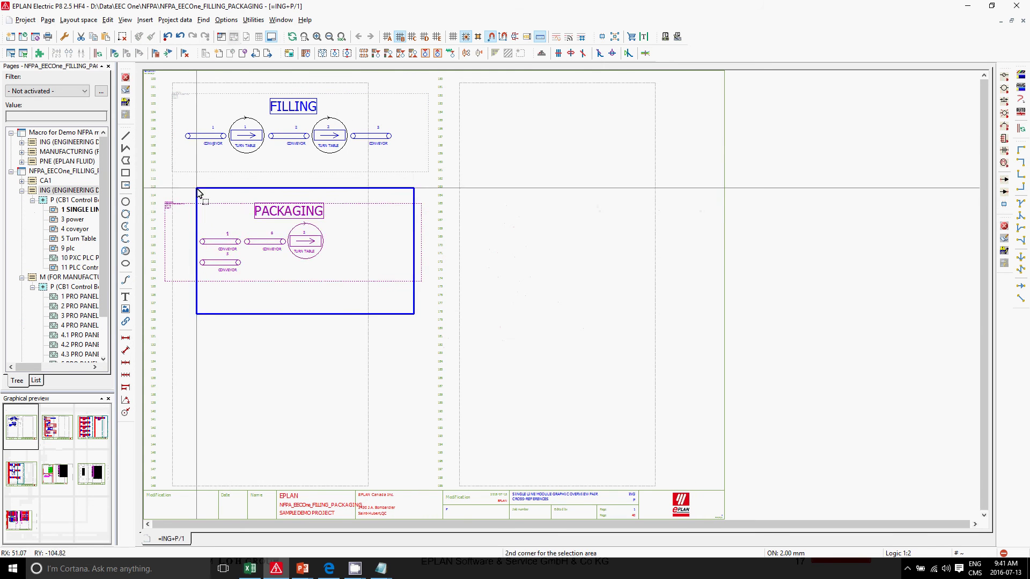
{"action": "left_click", "coordinate": [199, 190]}
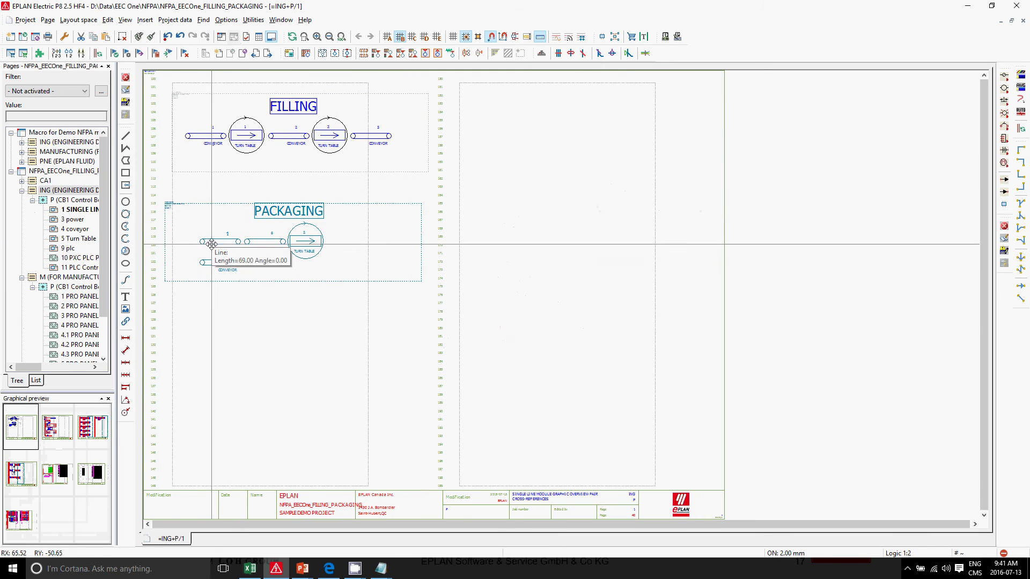
- Review the 4 coveyor and 5 Turn Table schematics, ending on page 11 PLC Controls
{"action": "double_click", "coordinate": [76, 230]}
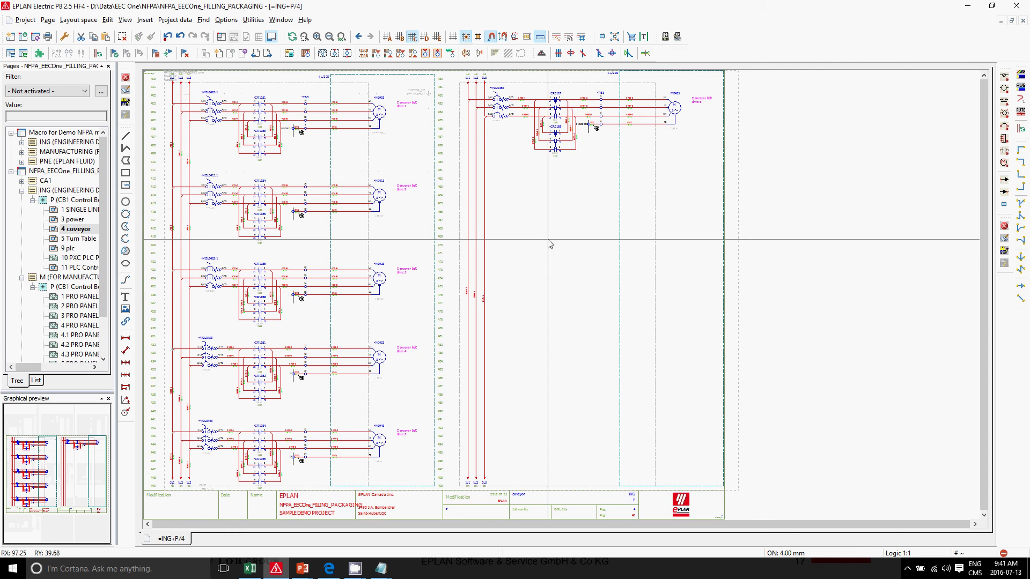
{"action": "left_click", "coordinate": [69, 239]}
{"action": "double_click", "coordinate": [69, 240]}
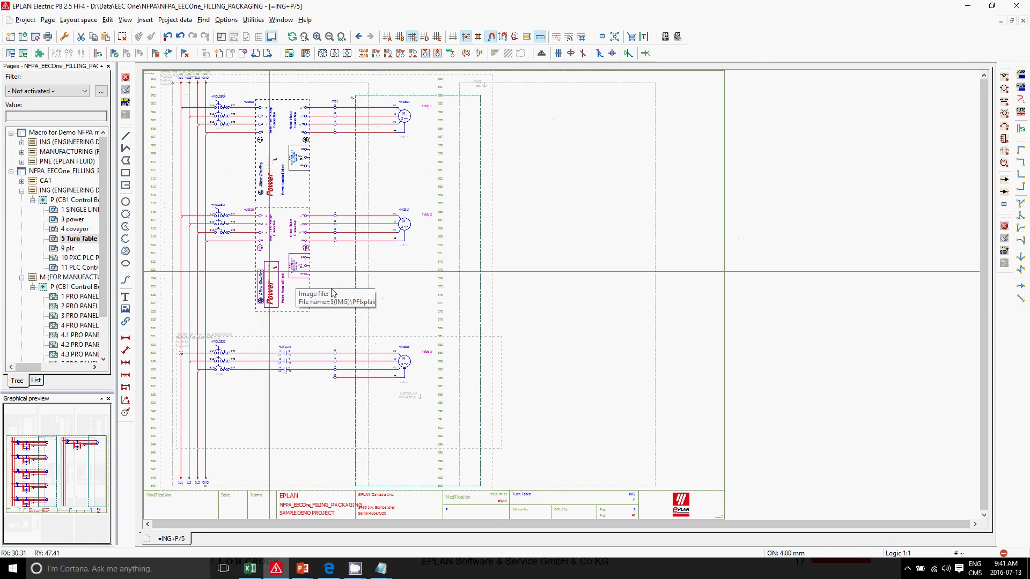
{"action": "left_click", "coordinate": [541, 418]}
{"action": "left_click", "coordinate": [330, 340]}
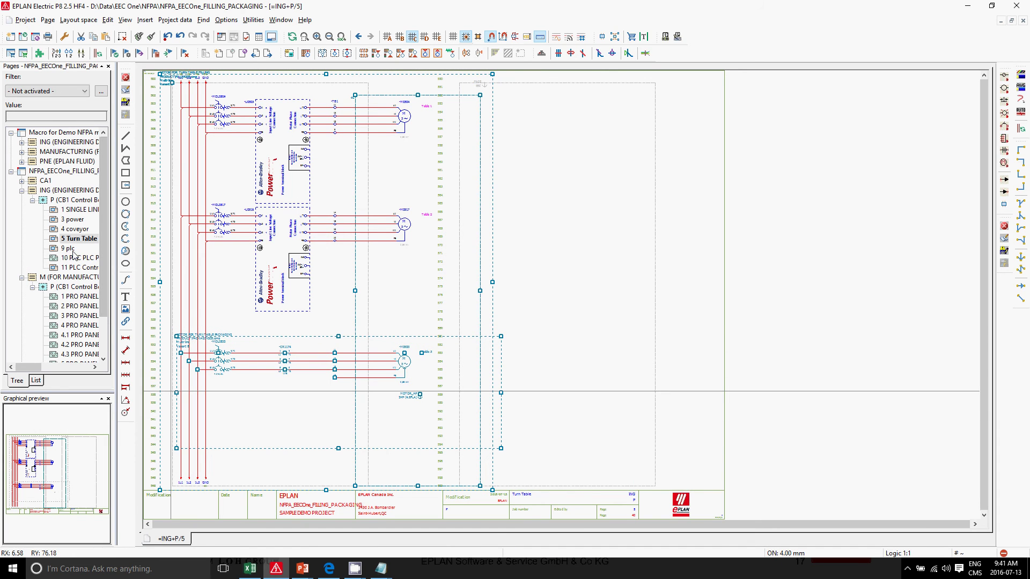
{"action": "double_click", "coordinate": [77, 268]}
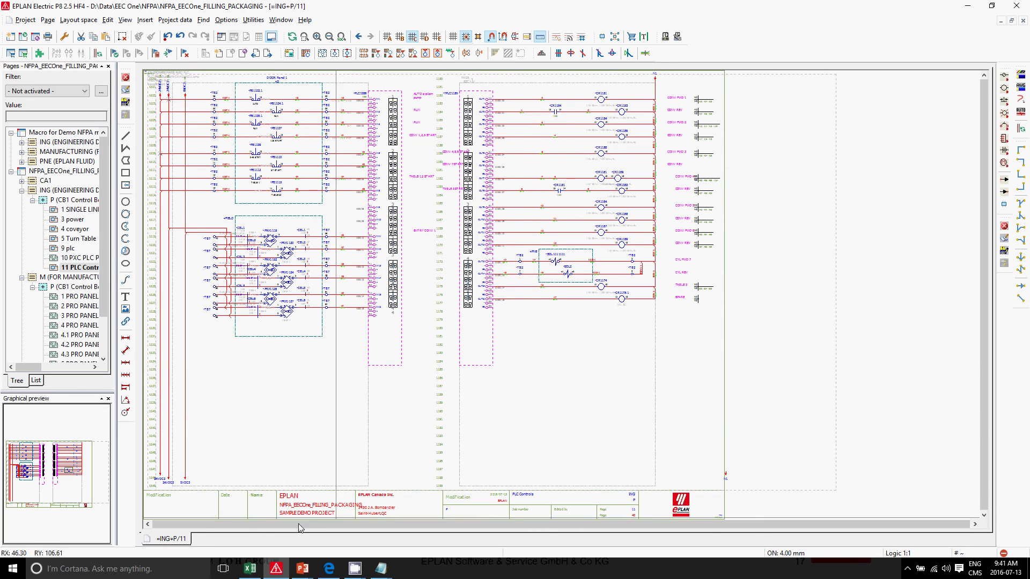
{"action": "left_click", "coordinate": [248, 570]}
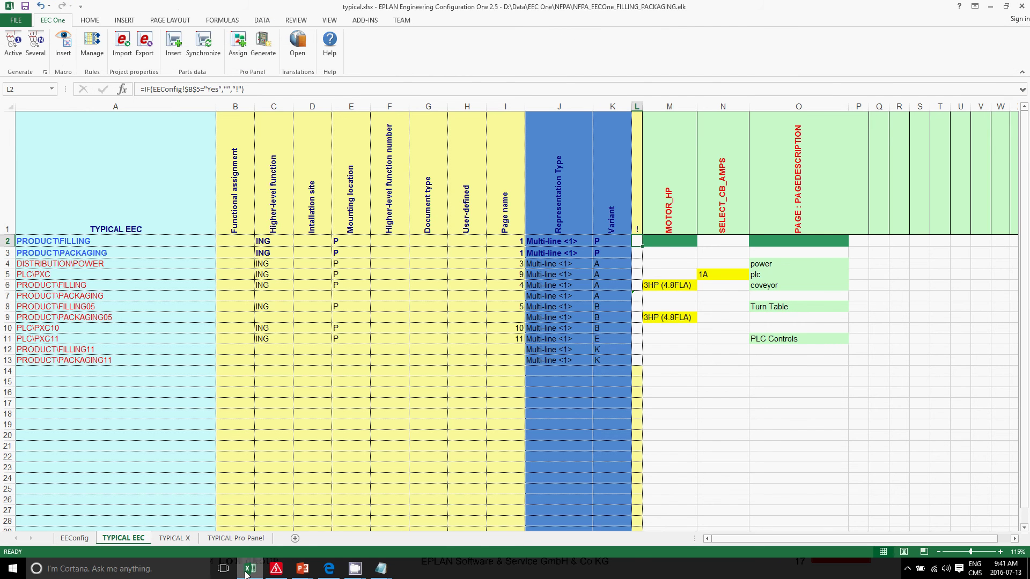
{"action": "left_click", "coordinate": [237, 539]}
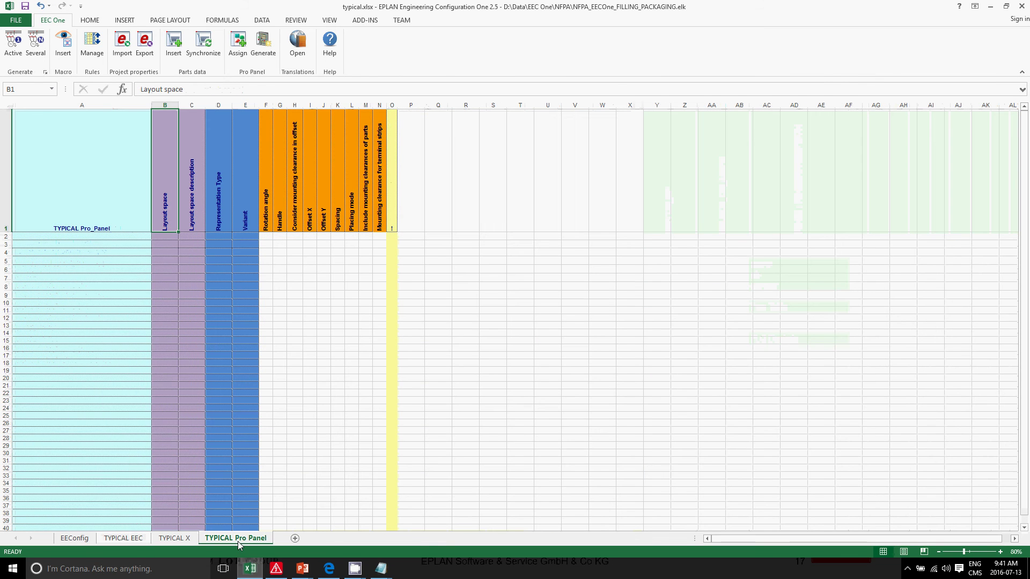
{"action": "left_click", "coordinate": [120, 541]}
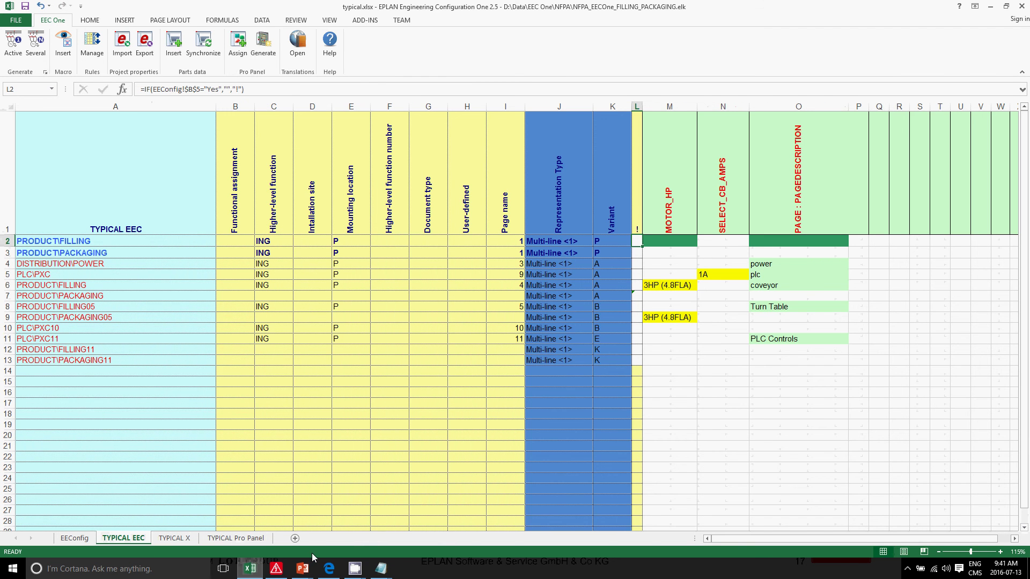
{"action": "mouse_move", "coordinate": [305, 569]}
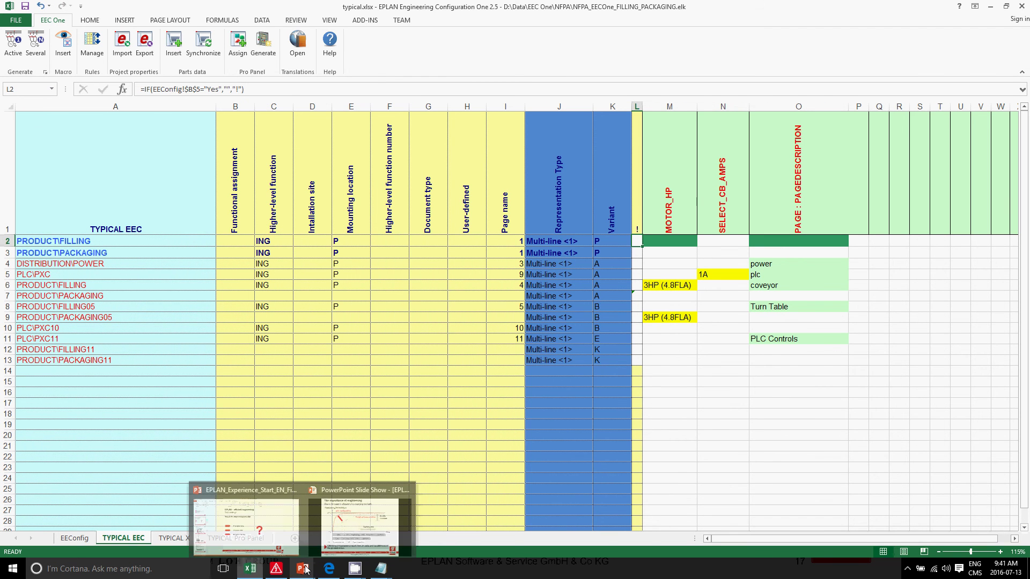
- Insert a new blank page =ING+P/12 after page 11 PLC Controls
{"action": "left_click", "coordinate": [276, 568]}
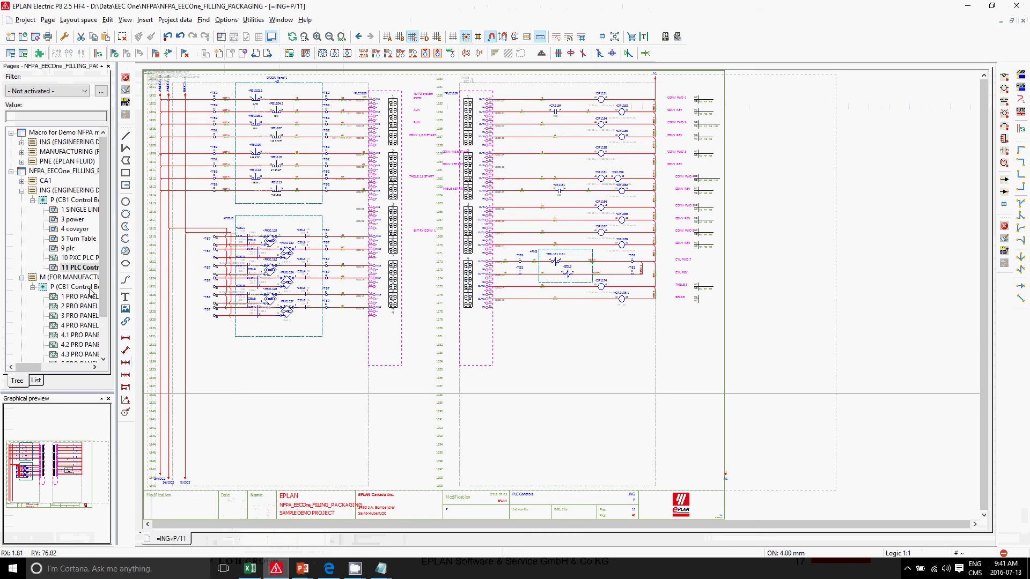
{"action": "right_click", "coordinate": [74, 268]}
{"action": "left_click", "coordinate": [91, 275]}
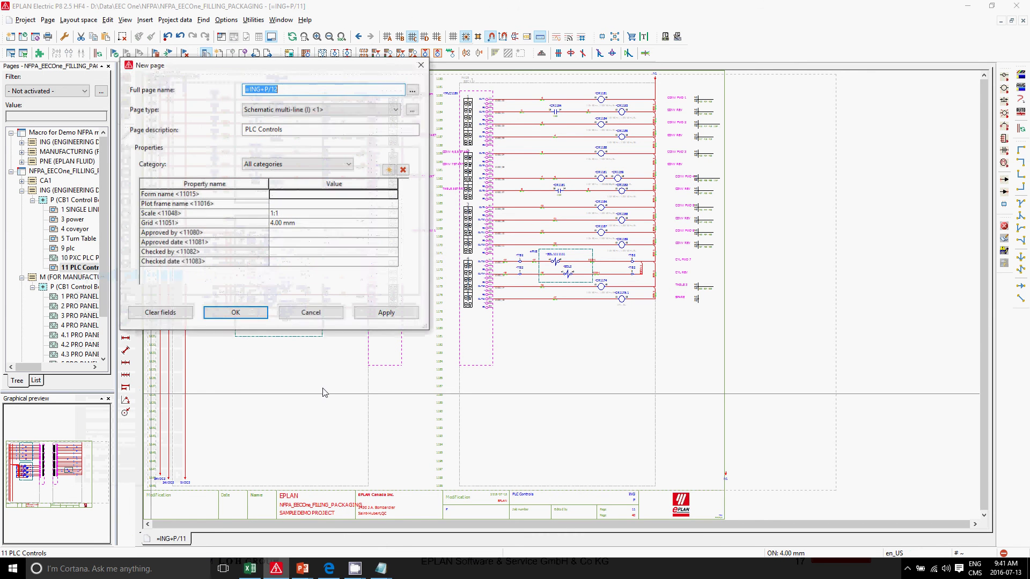
{"action": "left_click", "coordinate": [241, 313]}
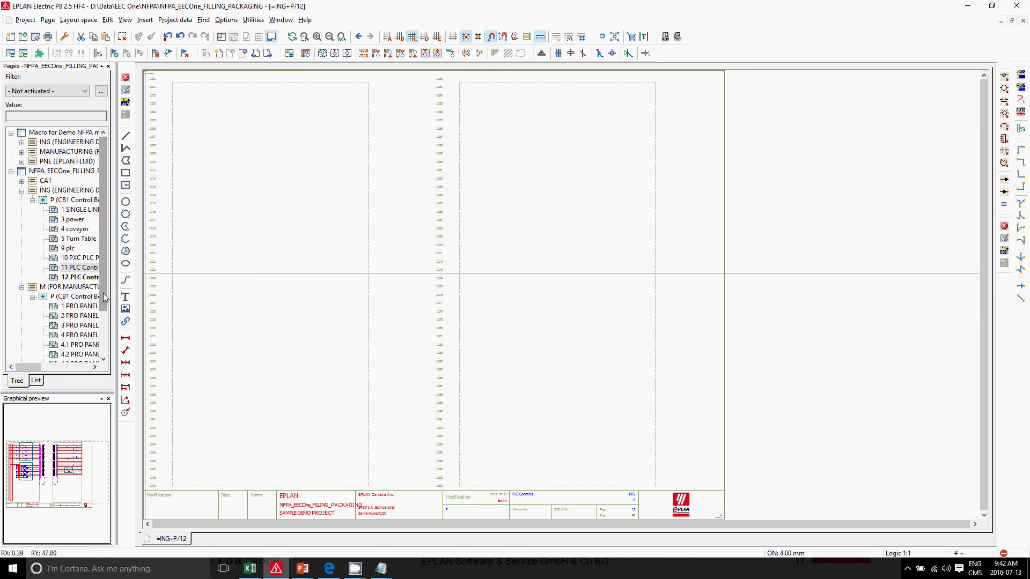
- Expand REPORT > BOM and open the summarized BOM report page
{"action": "left_click_drag", "start_coordinate": [102, 302], "coordinate": [105, 361]}
{"action": "double_click", "coordinate": [51, 345]}
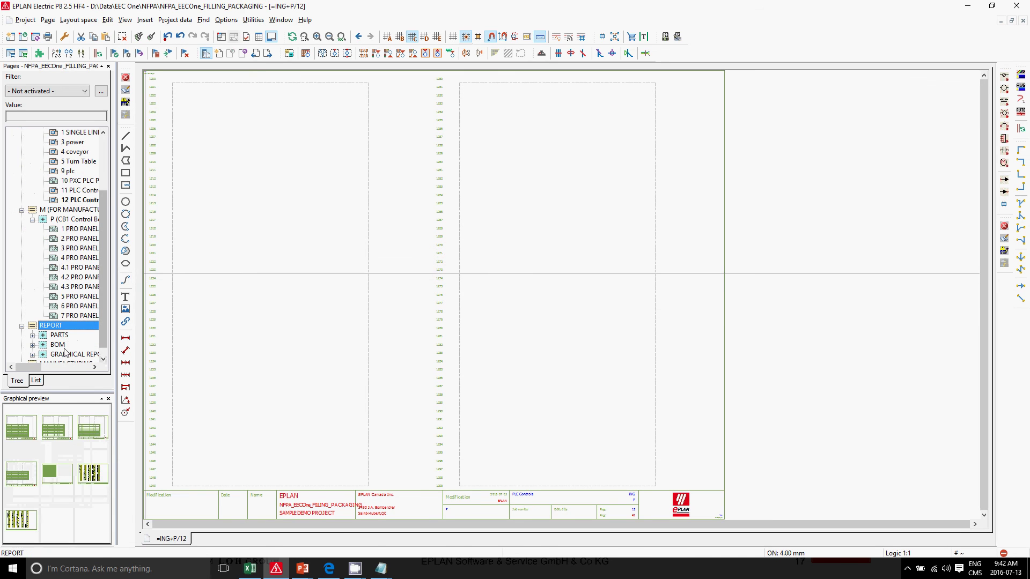
{"action": "left_click", "coordinate": [58, 344]}
{"action": "double_click", "coordinate": [39, 464]}
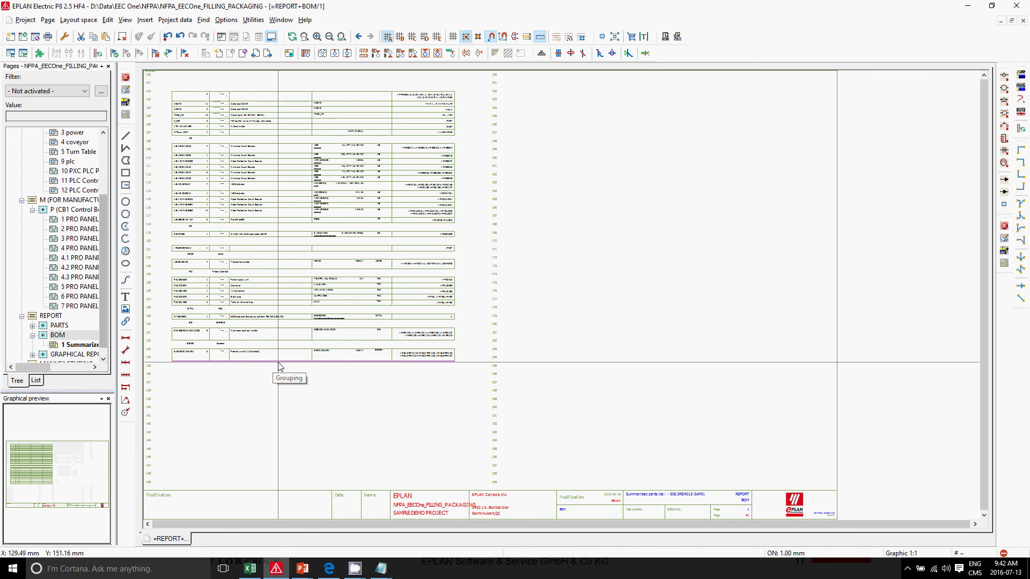
- Inspect the project's report templates in Utilities > Reports > Generate, then close it
{"action": "left_click", "coordinate": [253, 20]}
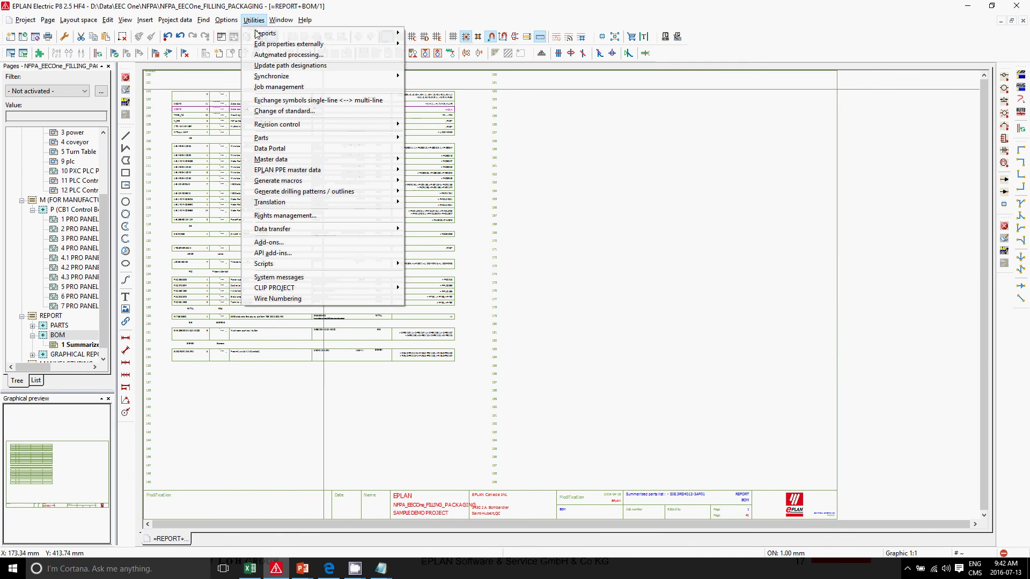
{"action": "mouse_move", "coordinate": [260, 35]}
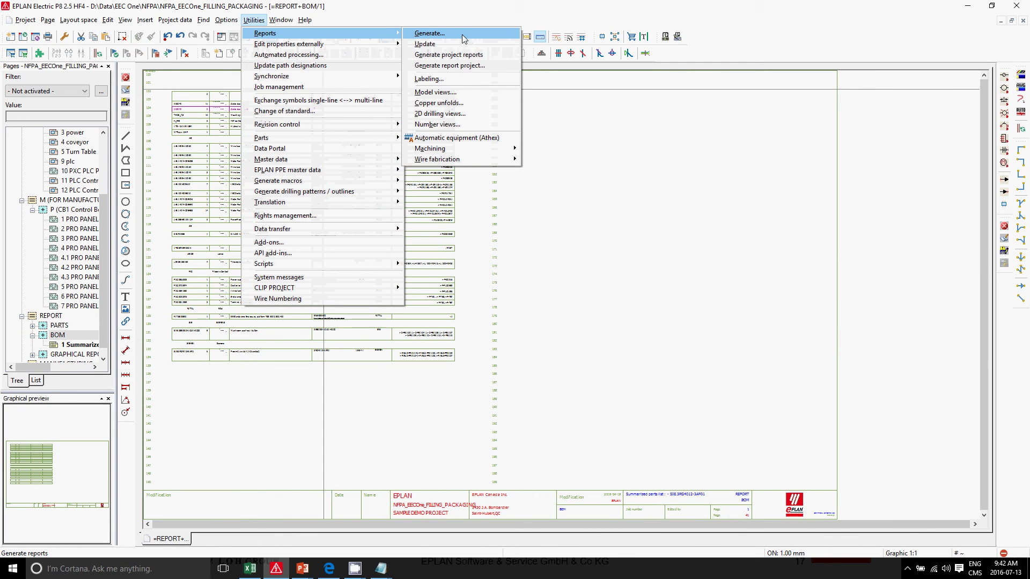
{"action": "left_click", "coordinate": [463, 39]}
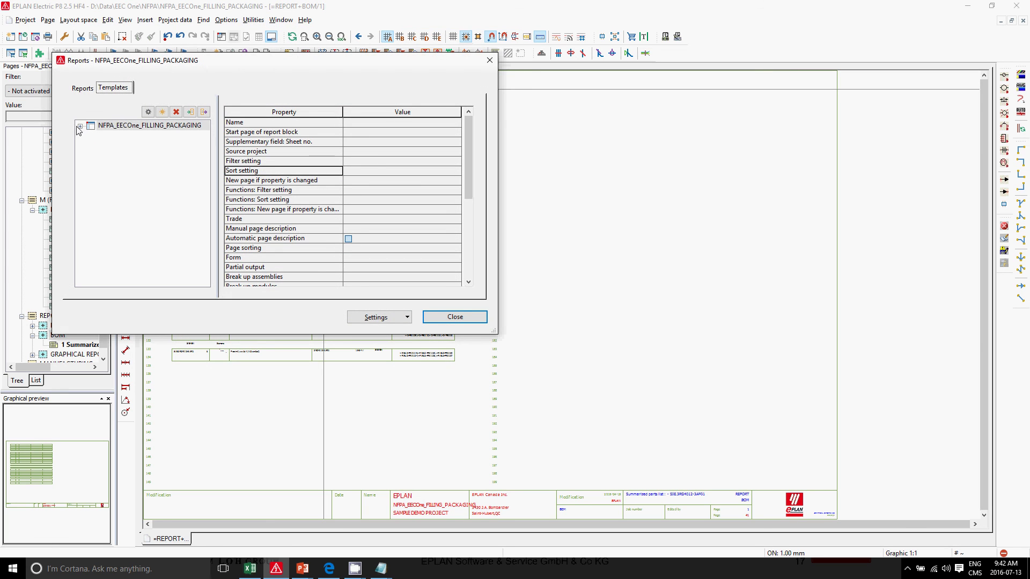
{"action": "left_click", "coordinate": [80, 128]}
{"action": "left_click", "coordinate": [80, 127]}
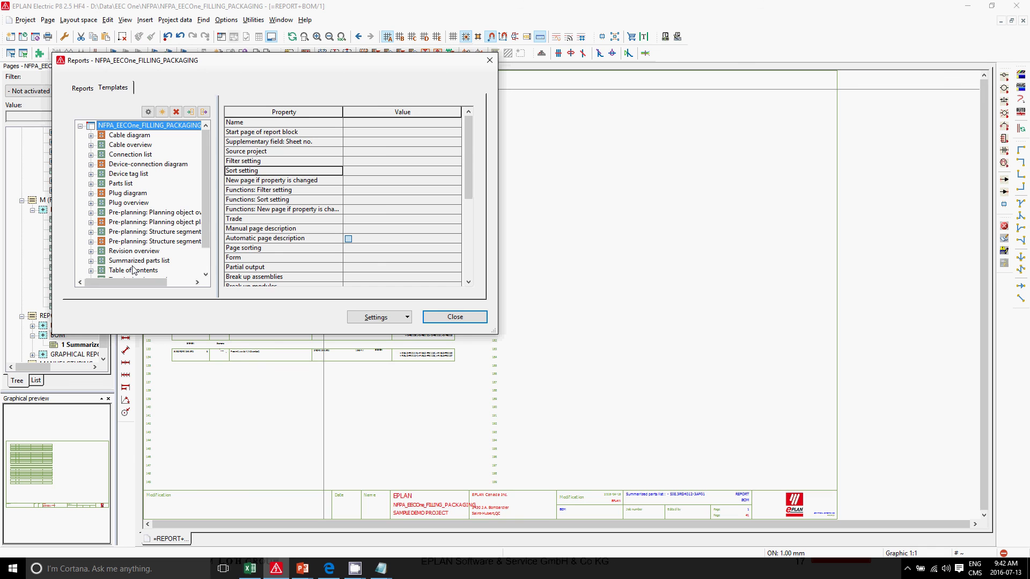
{"action": "left_click", "coordinate": [454, 317]}
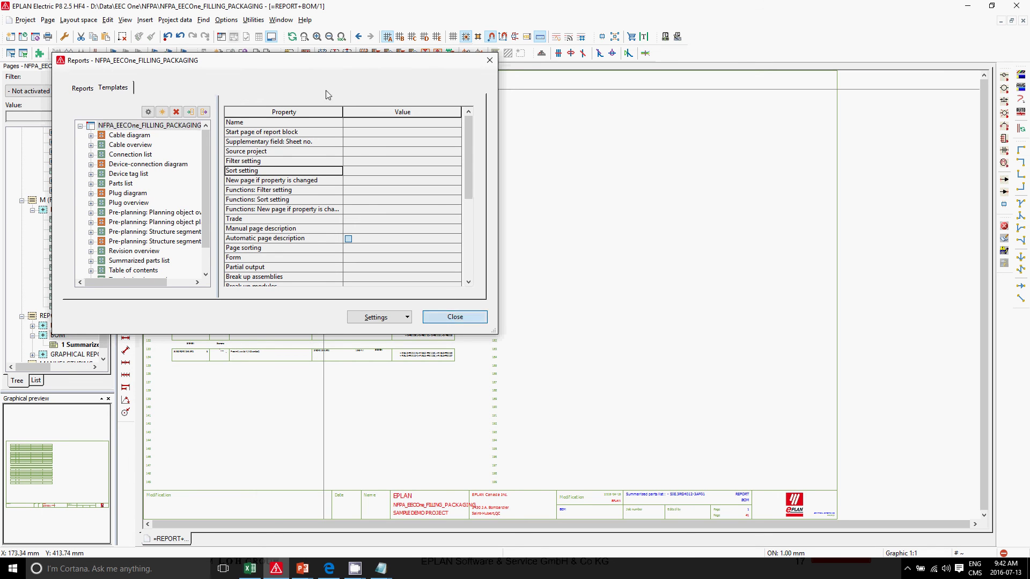
{"action": "scroll", "coordinate": [109, 228], "scroll_direction": "up", "scroll_amount": 3}
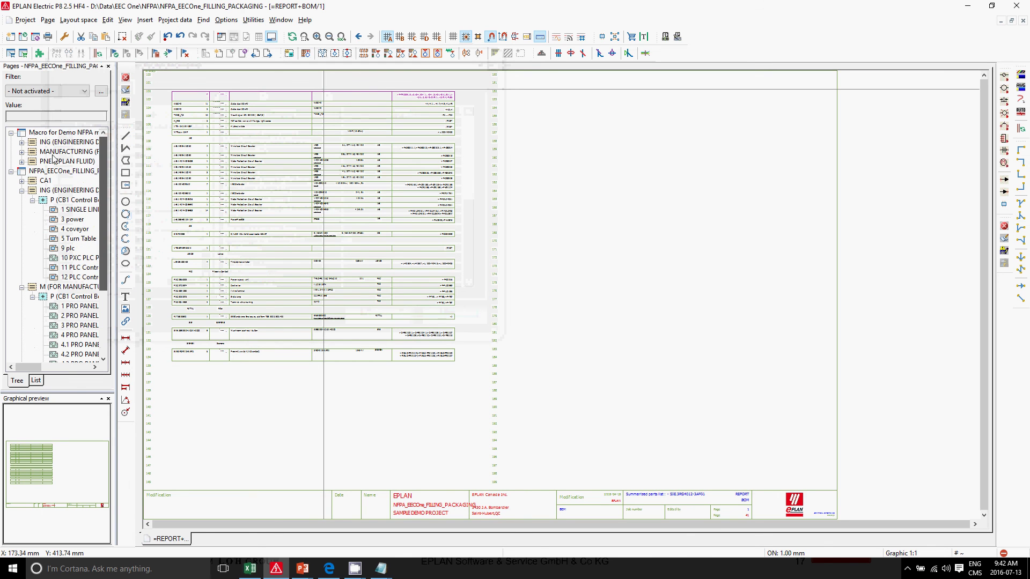
- Preview all project pages, then bring up the PowerPoint 'The importance of engineering' slide
{"action": "left_click", "coordinate": [59, 172]}
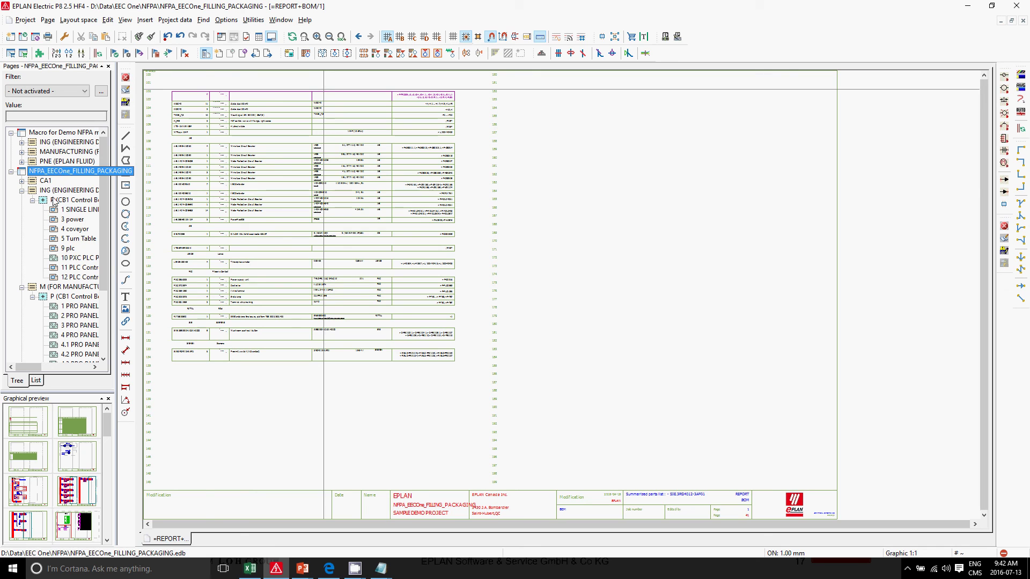
{"action": "left_click", "coordinate": [291, 571]}
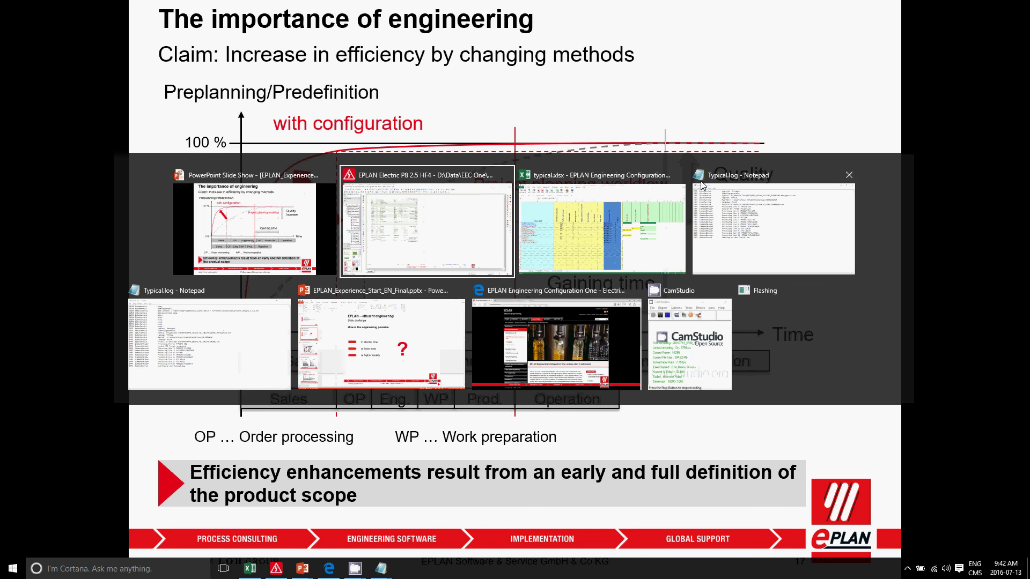
- Bring forward the Edge window showing the EPLAN Engineering Configuration One product page
{"action": "left_click", "coordinate": [594, 362]}
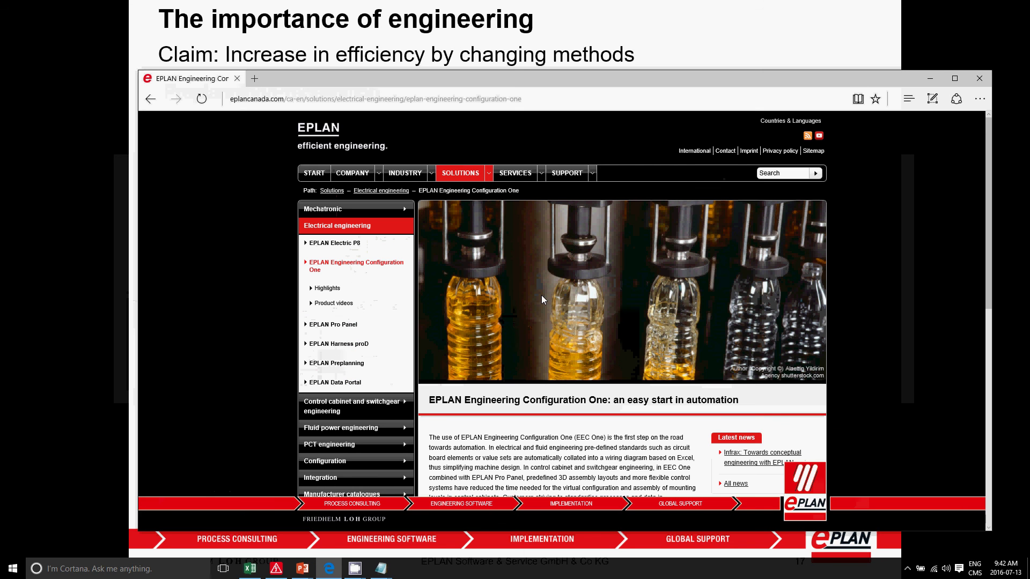